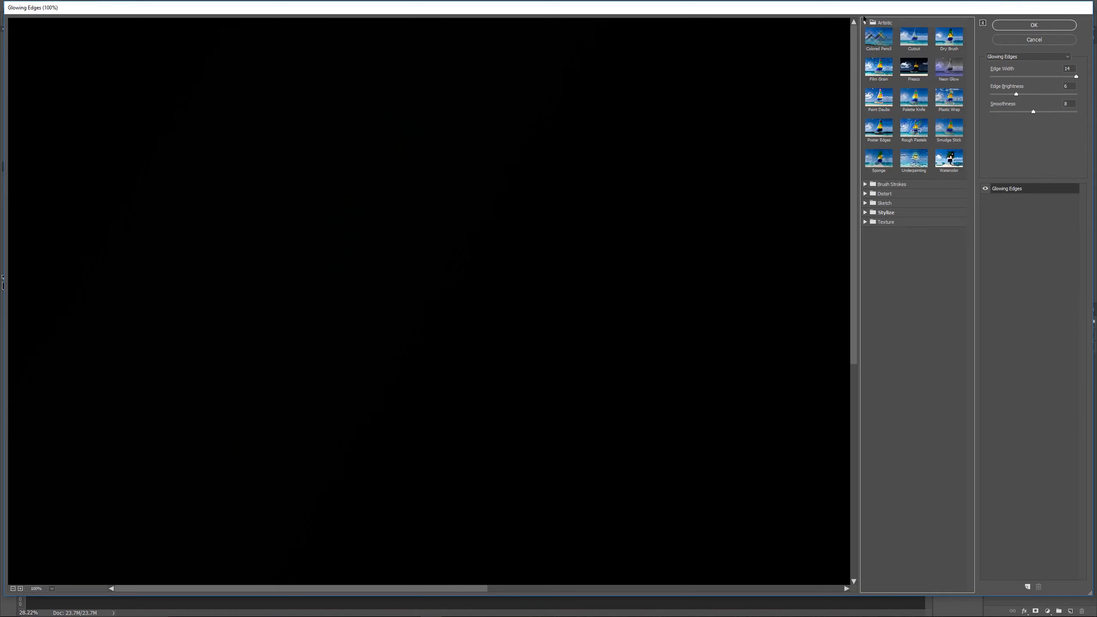
- Replace the Glowing Edges effect with Texturizer, using Sandstone texture, 200% scaling, relief 20 and Top Left light
click(865, 22)
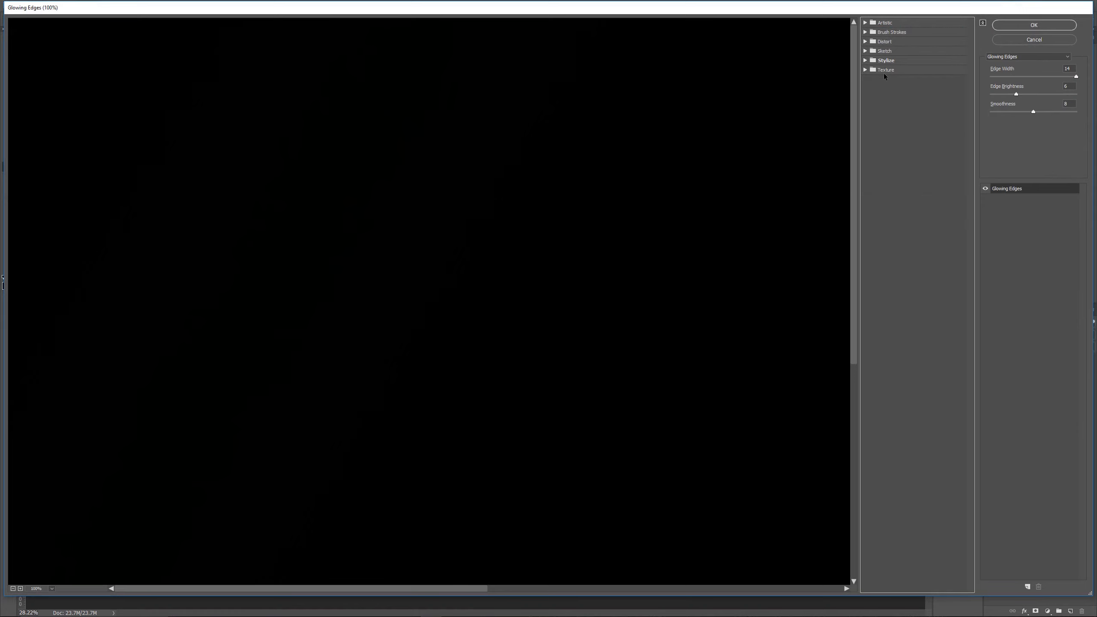
click(865, 70)
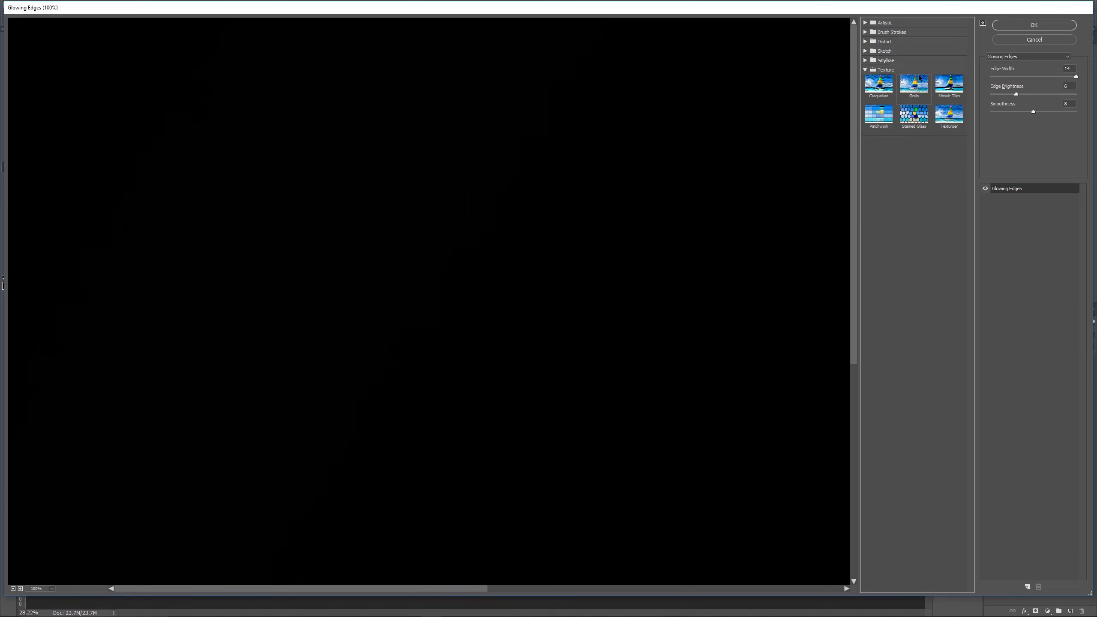
click(955, 120)
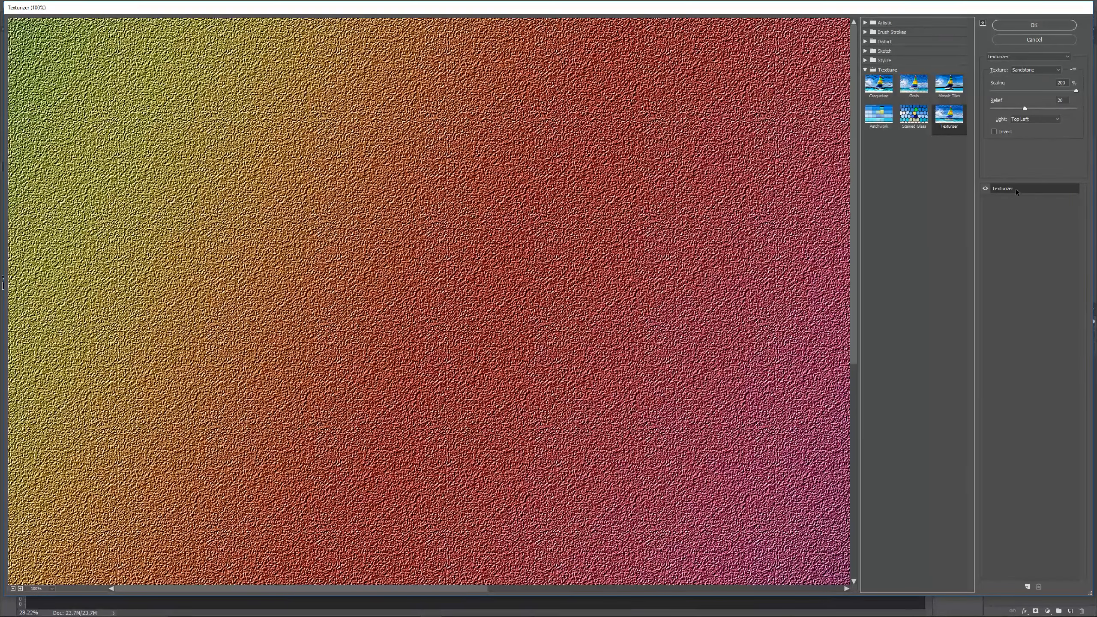
- Add Patchwork as a second effect layer over Texturizer and apply the filter gallery to the Background layer
click(1028, 587)
click(878, 115)
click(1033, 24)
key(ctrl+0)
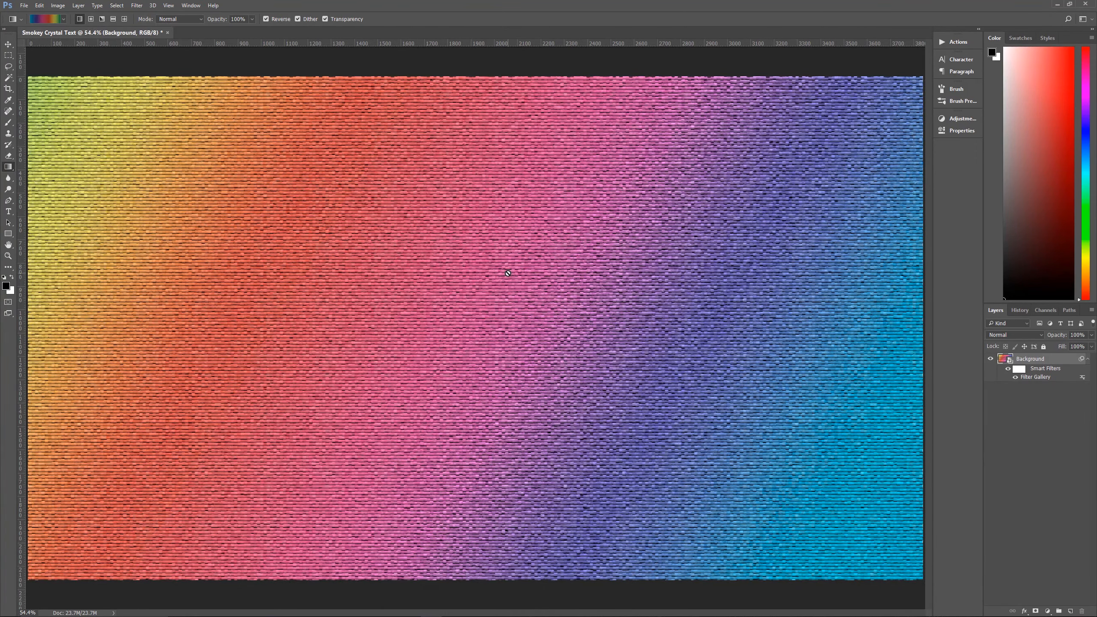
key(ctrl+1)
key(ctrl+0)
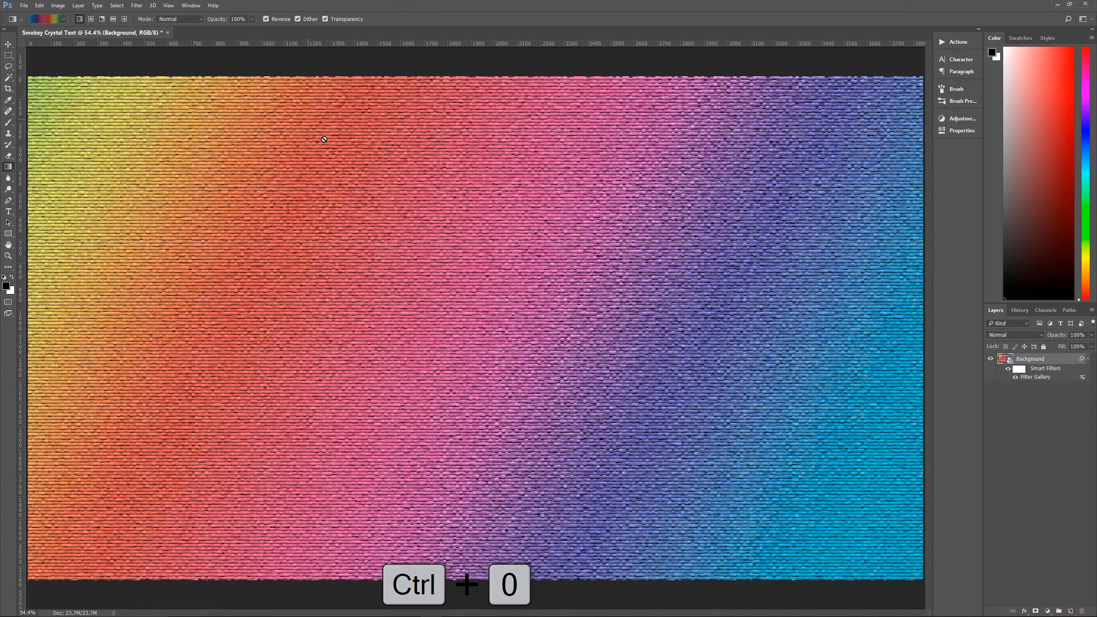
- Collapse the Background layer's smart filters and add a Levels adjustment layer with the black input level set to 125
key(v)
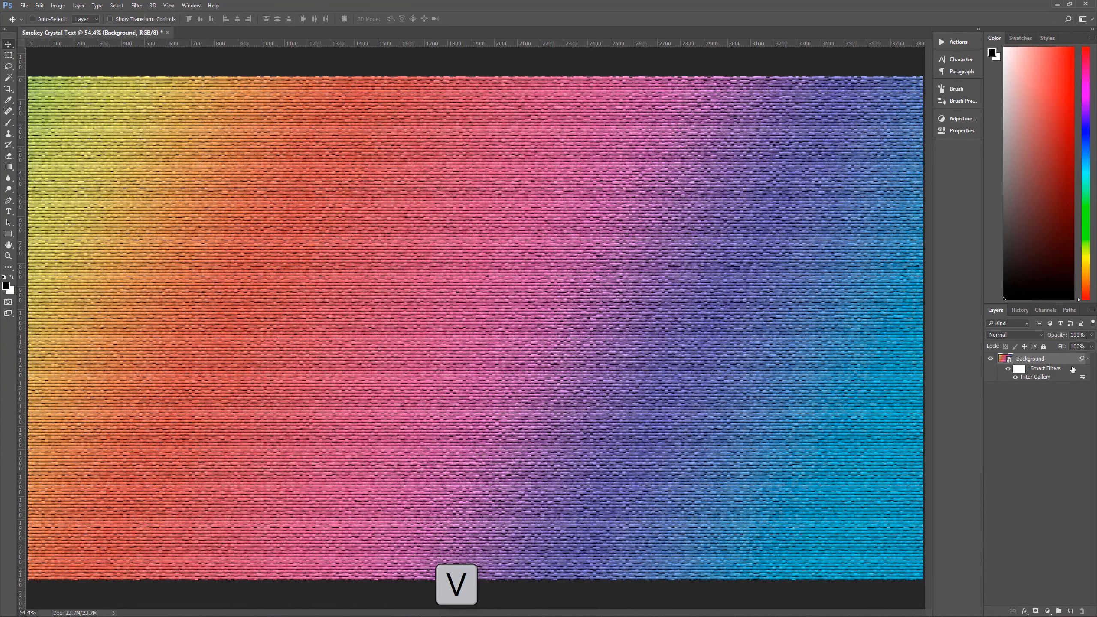
click(1088, 361)
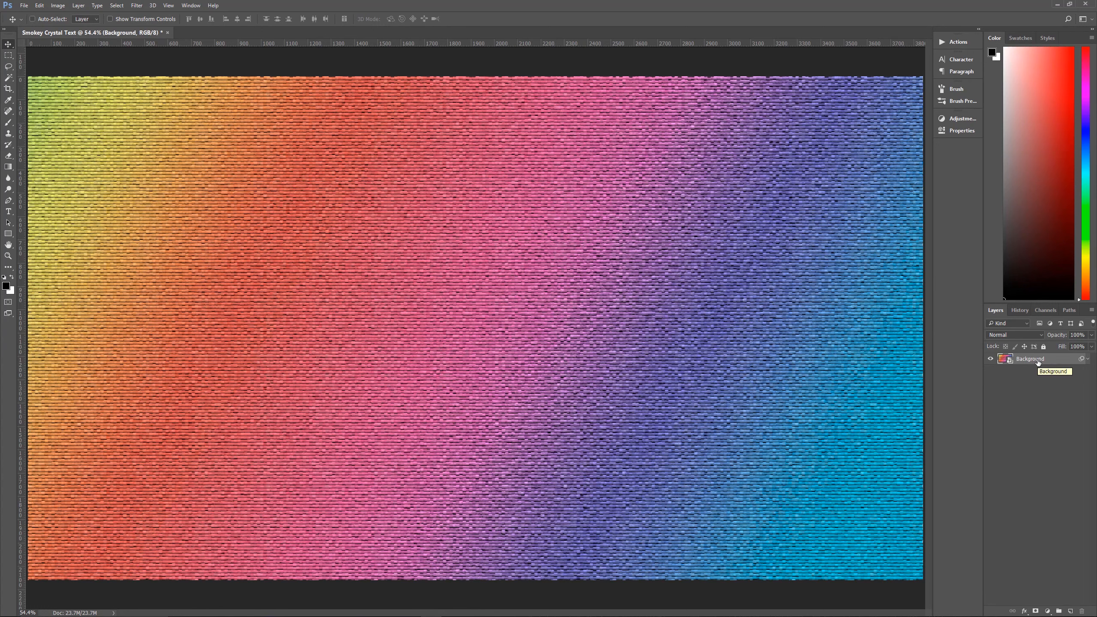
click(1048, 612)
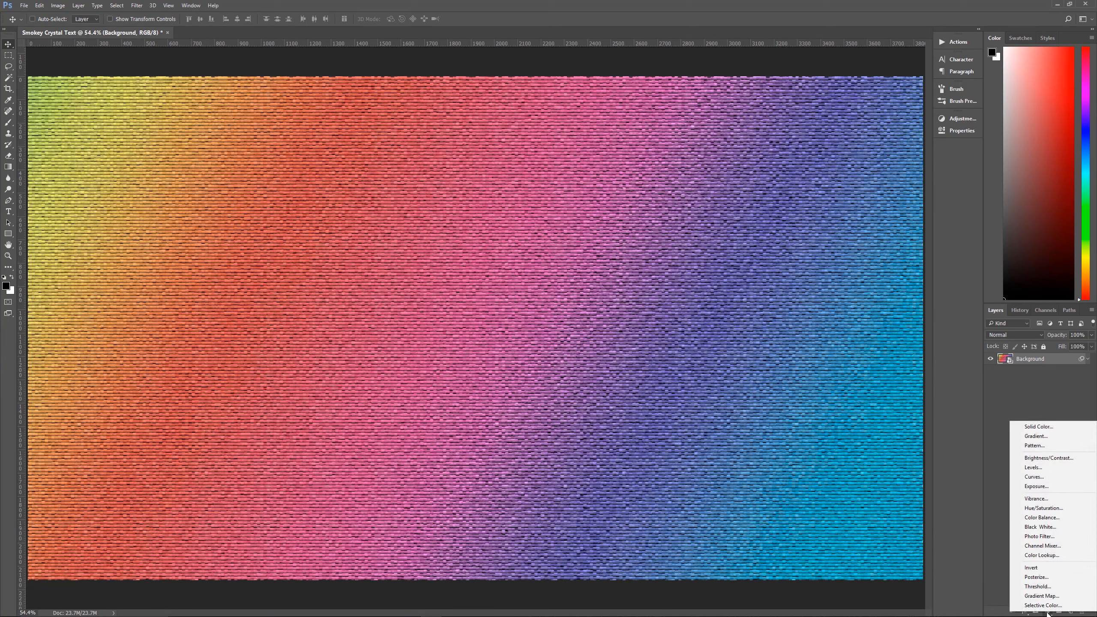
click(1042, 469)
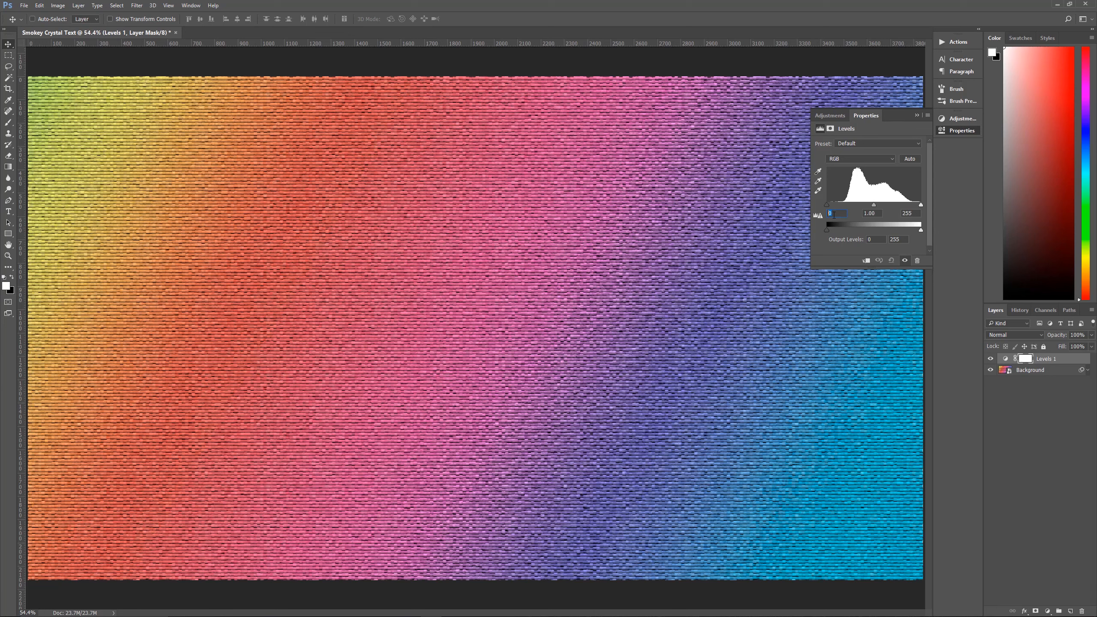
mouse_move(827, 207)
mouse_down()
mouse_move(844, 209)
mouse_move(827, 210)
mouse_up()
text(125)
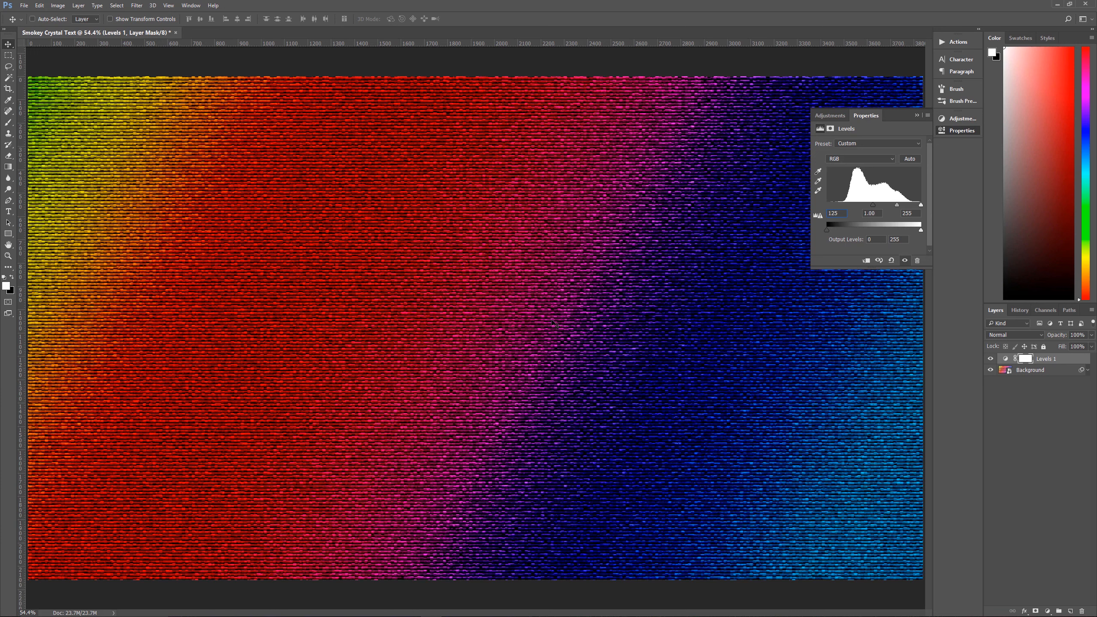
click(916, 116)
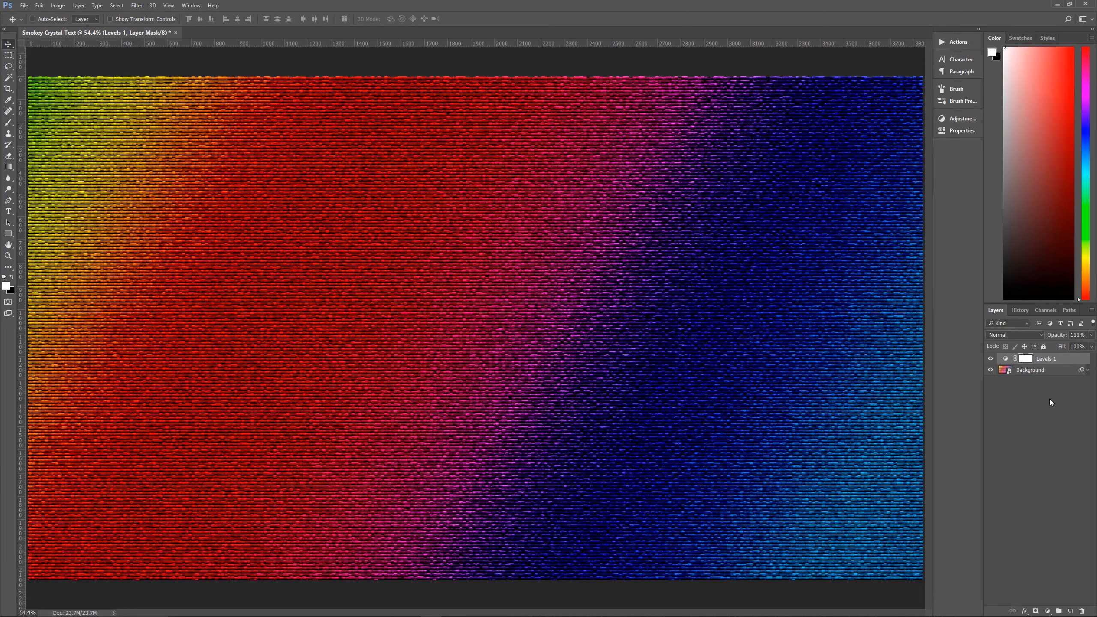
- Add a Curves adjustment layer and lower the curve's white point to about a quarter of full output
click(1048, 611)
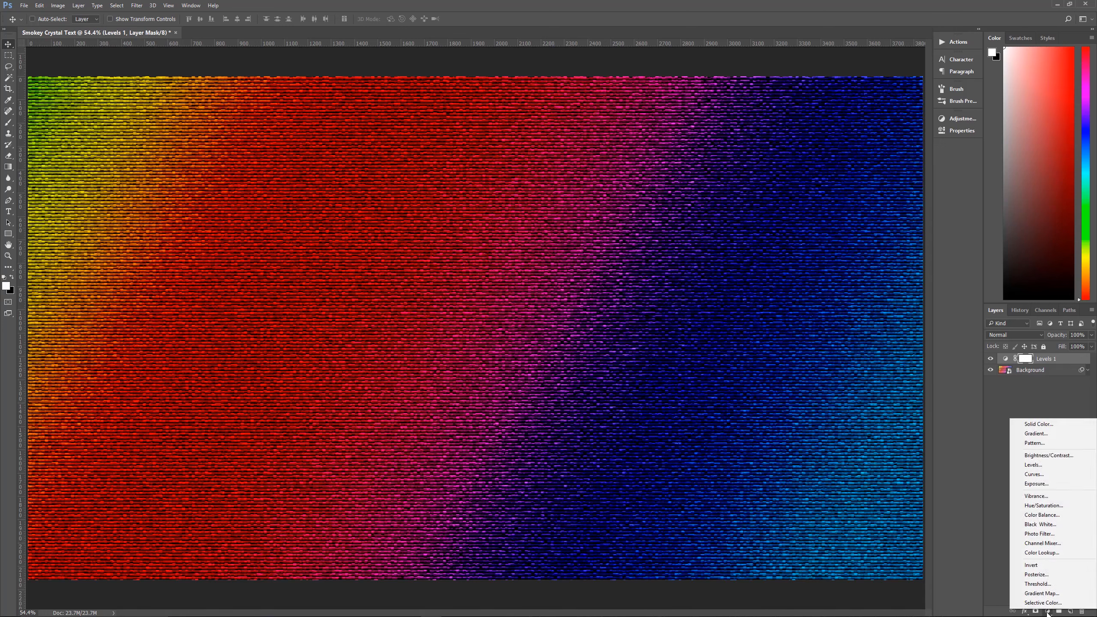
click(1038, 476)
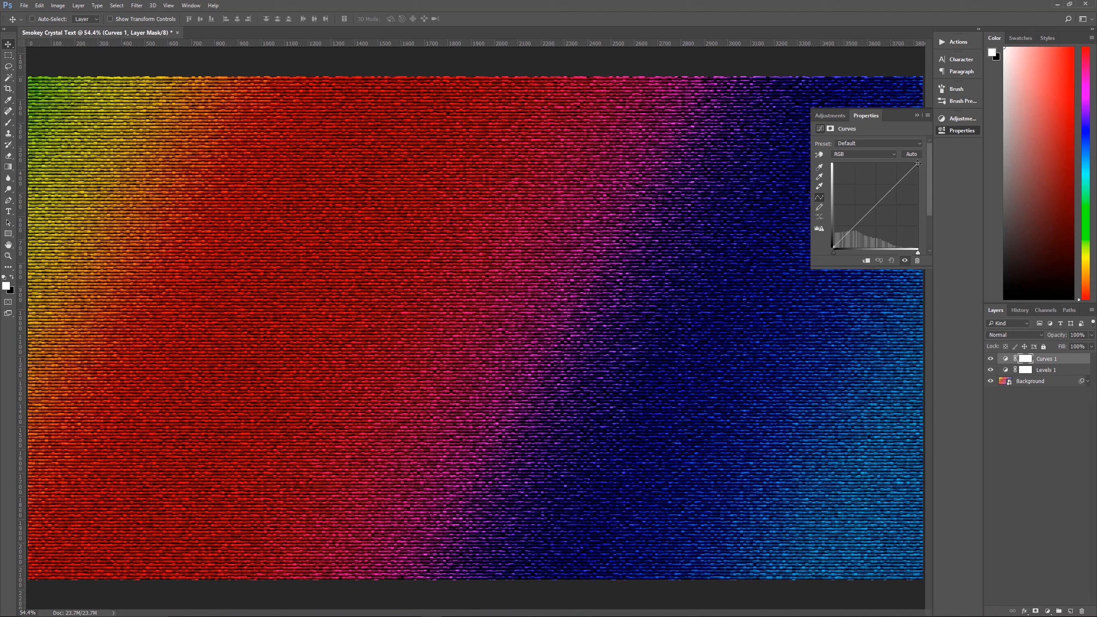
drag(918, 168, 860, 223)
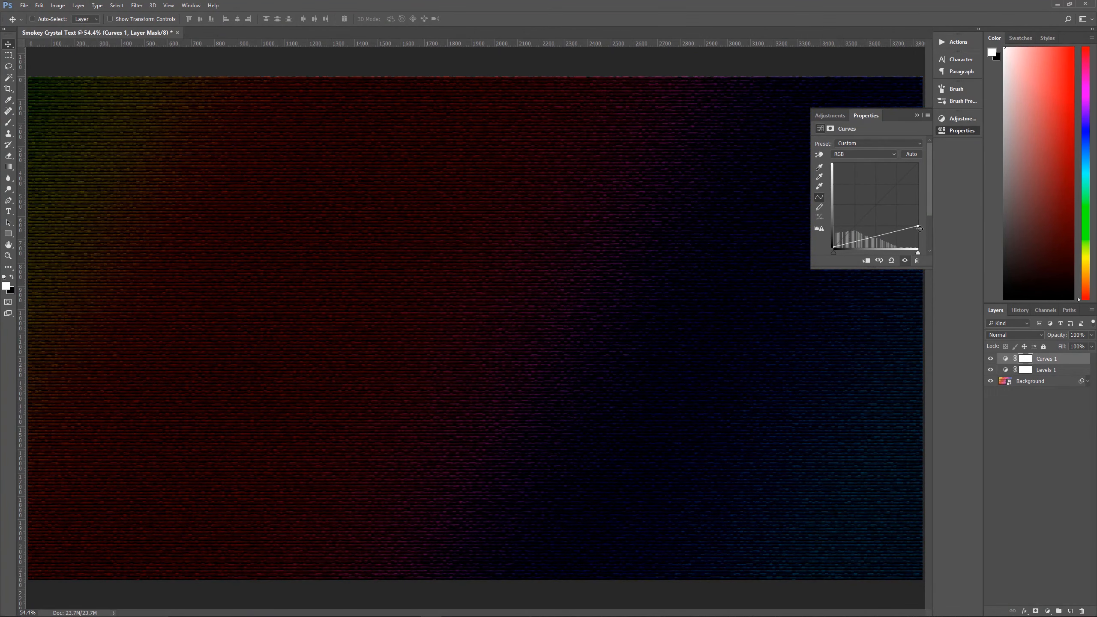
- Set the Curves layer mask's feather to 175 px
click(831, 129)
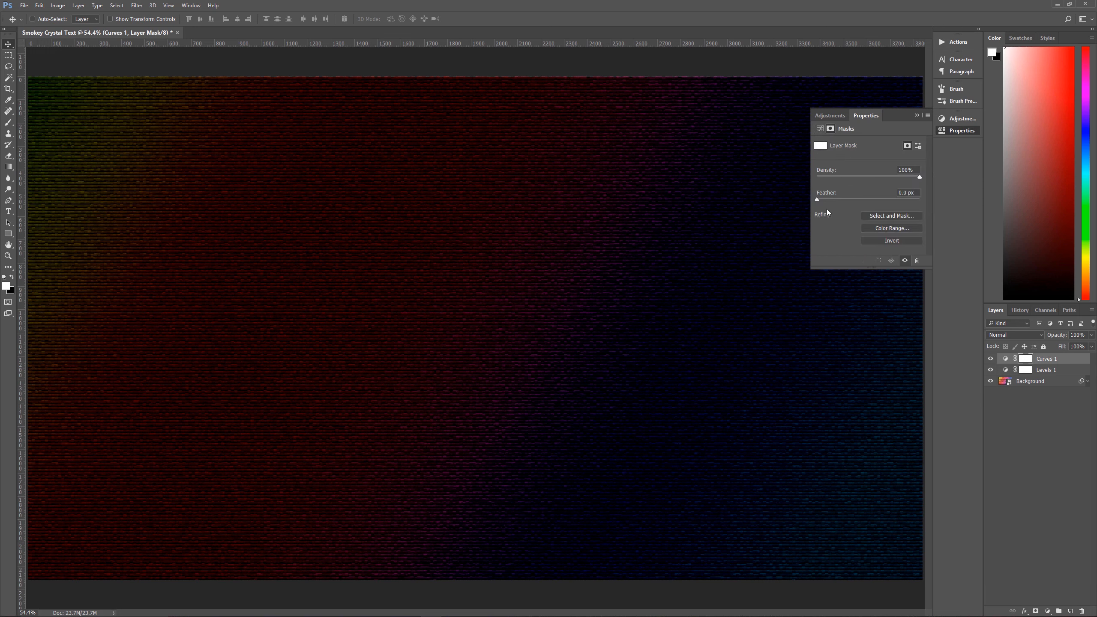
double_click(909, 193)
text(175)
click(917, 114)
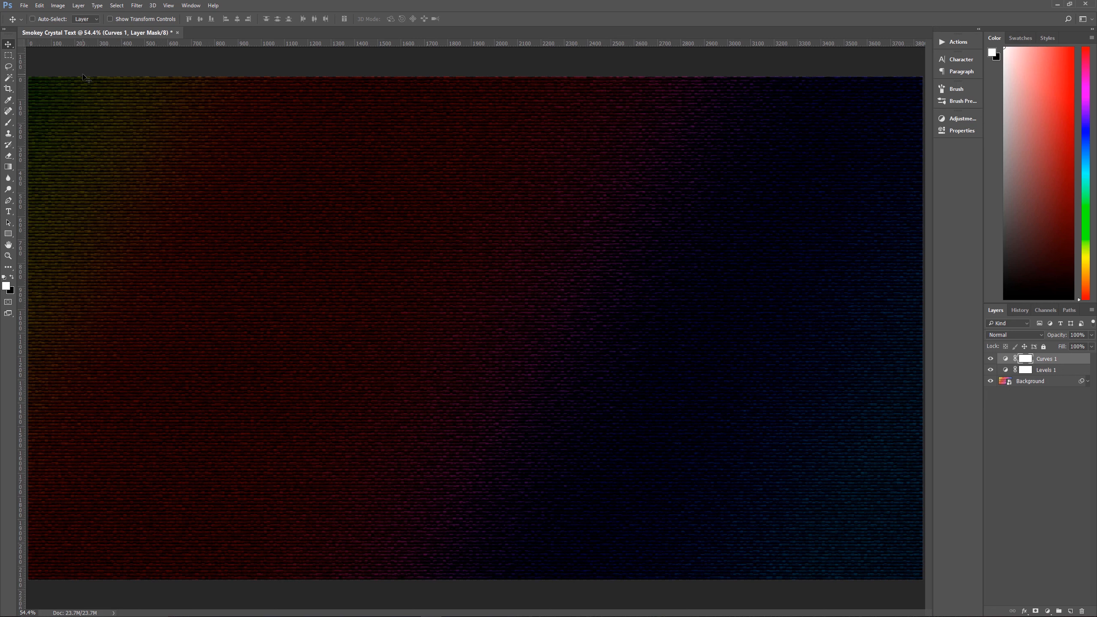
- Fill a wide, centred rectangular selection on the Curves layer mask with black, and deselect it
key(m)
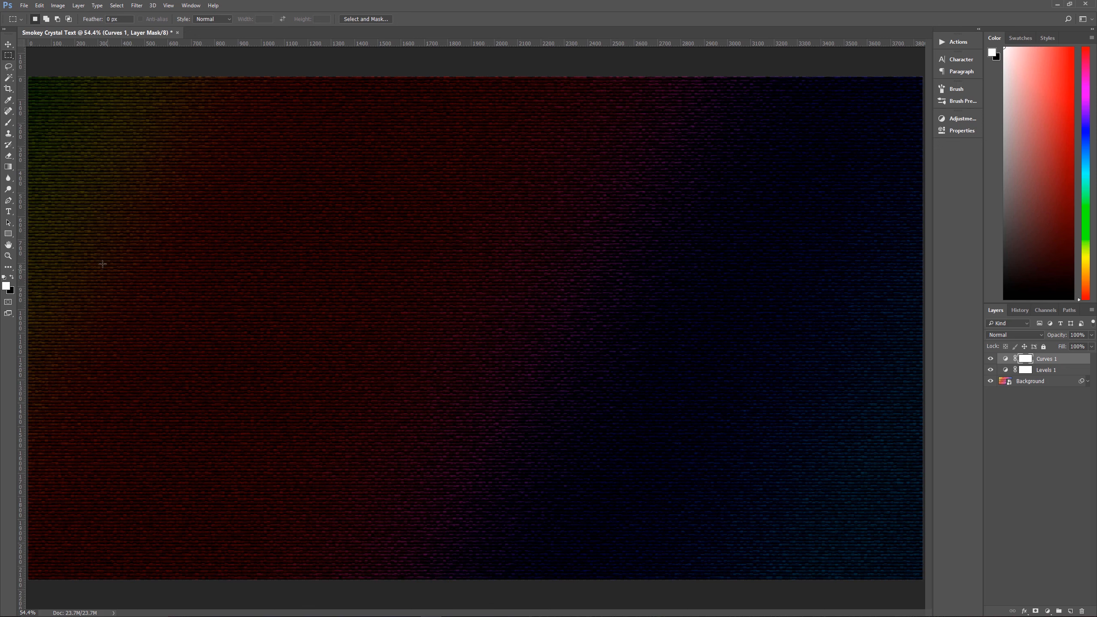
drag(70, 191, 889, 465)
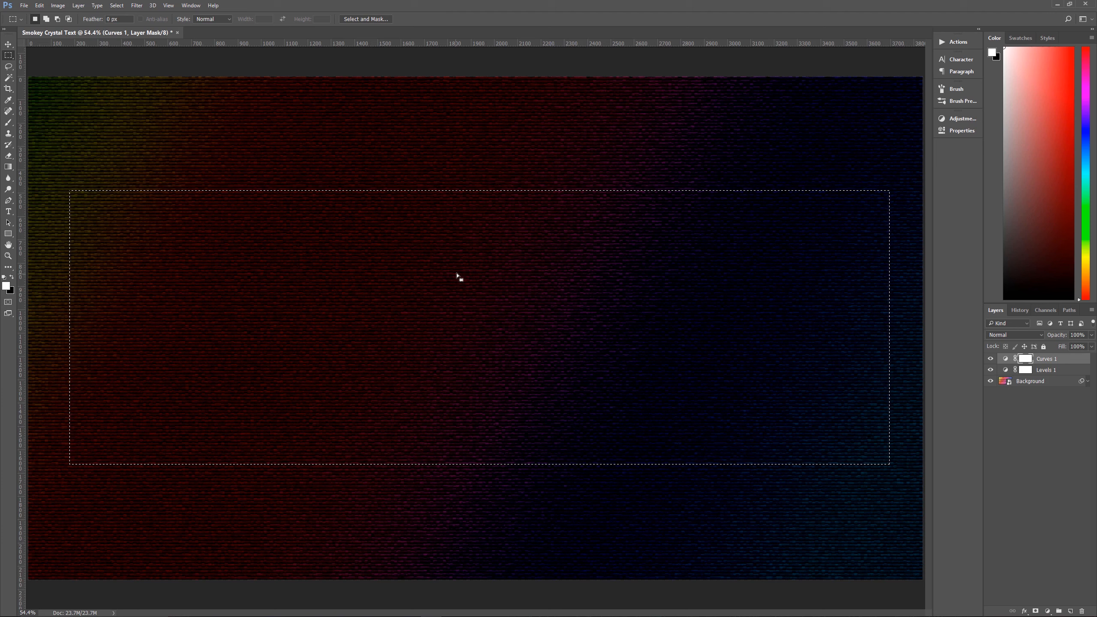
mouse_move(455, 267)
mouse_down()
mouse_move(448, 280)
mouse_move(448, 265)
mouse_up()
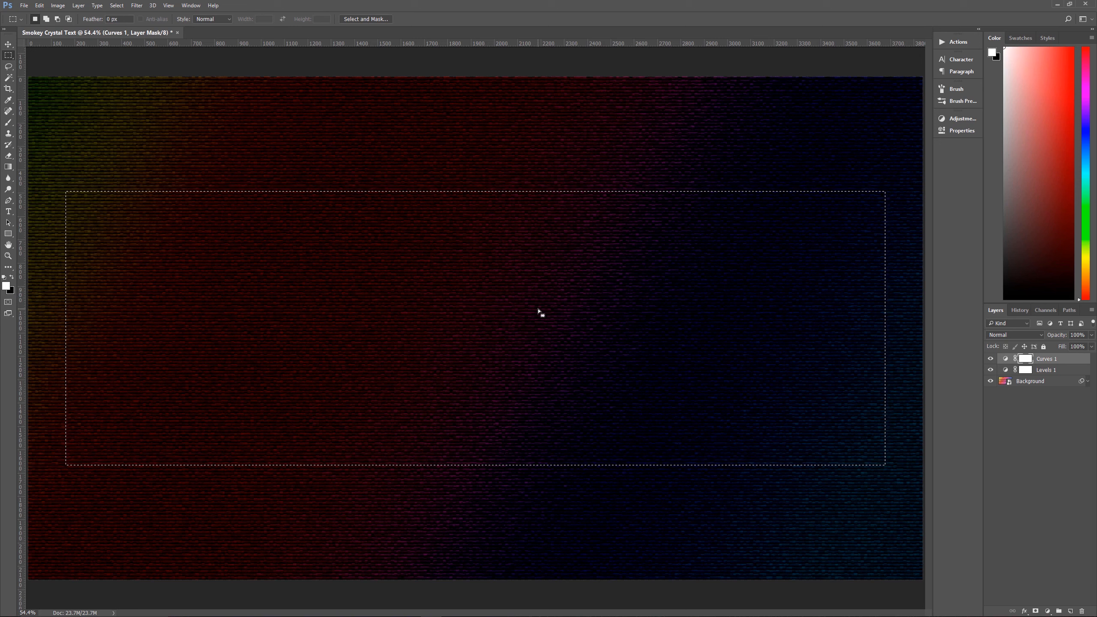
key(alt+BackSpace)
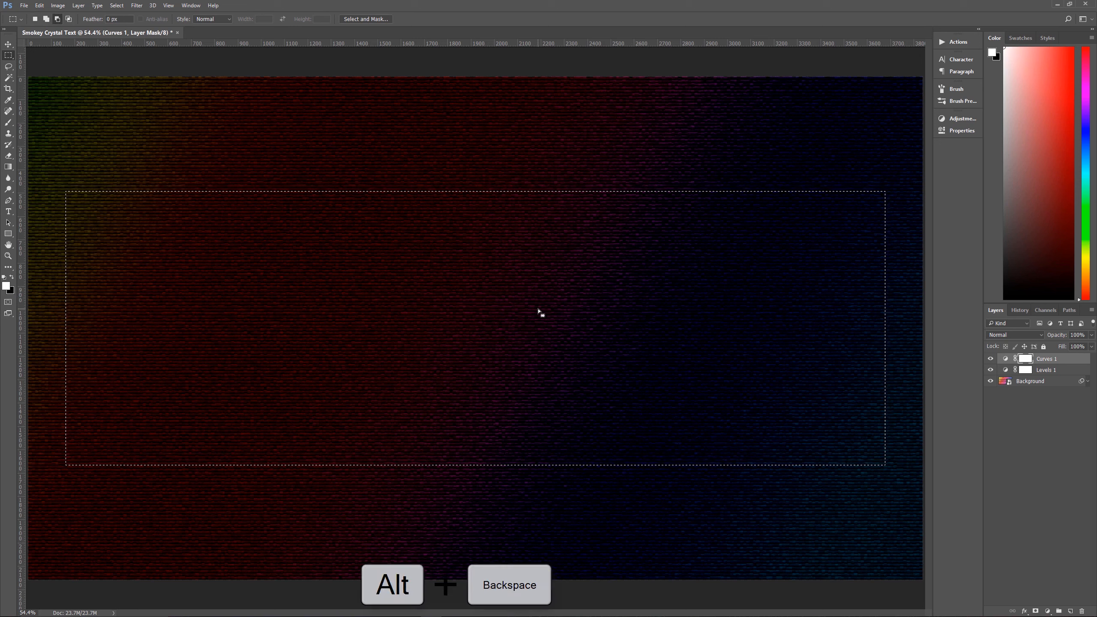
key(ctrl+BackSpace)
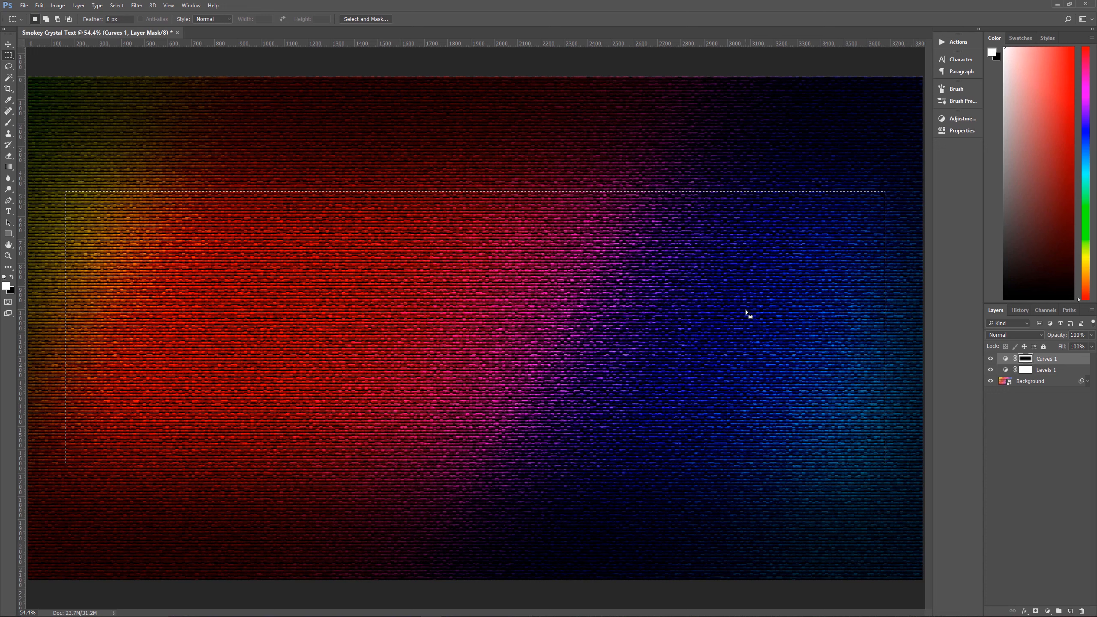
key(ctrl+d)
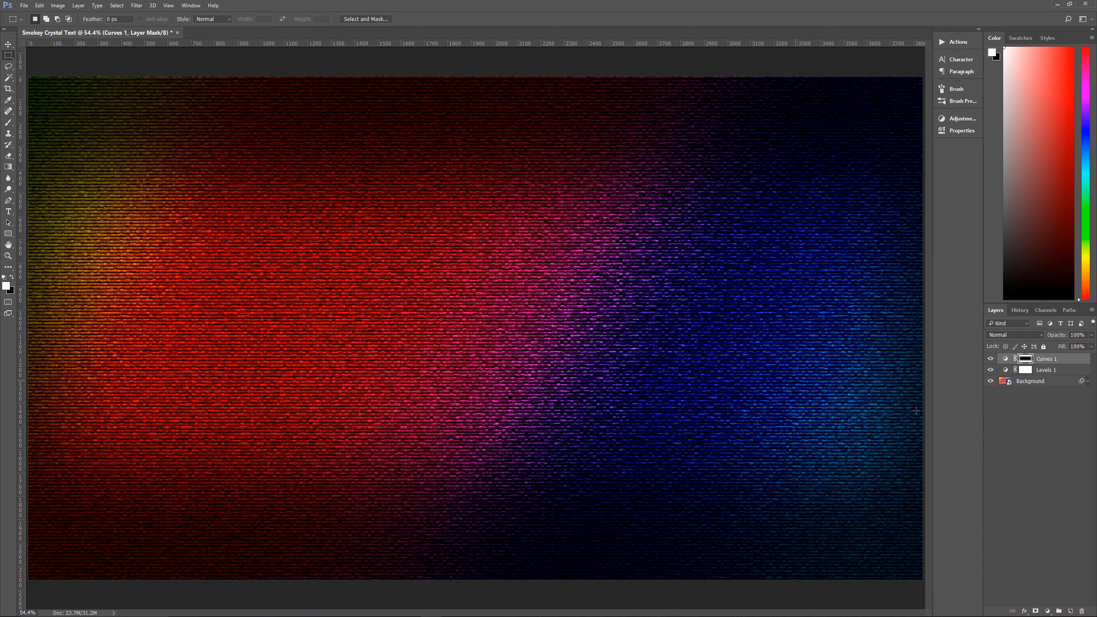
- Create a new layer above Curves and set the Type tool's text colour to white (#ffffff)
click(1070, 612)
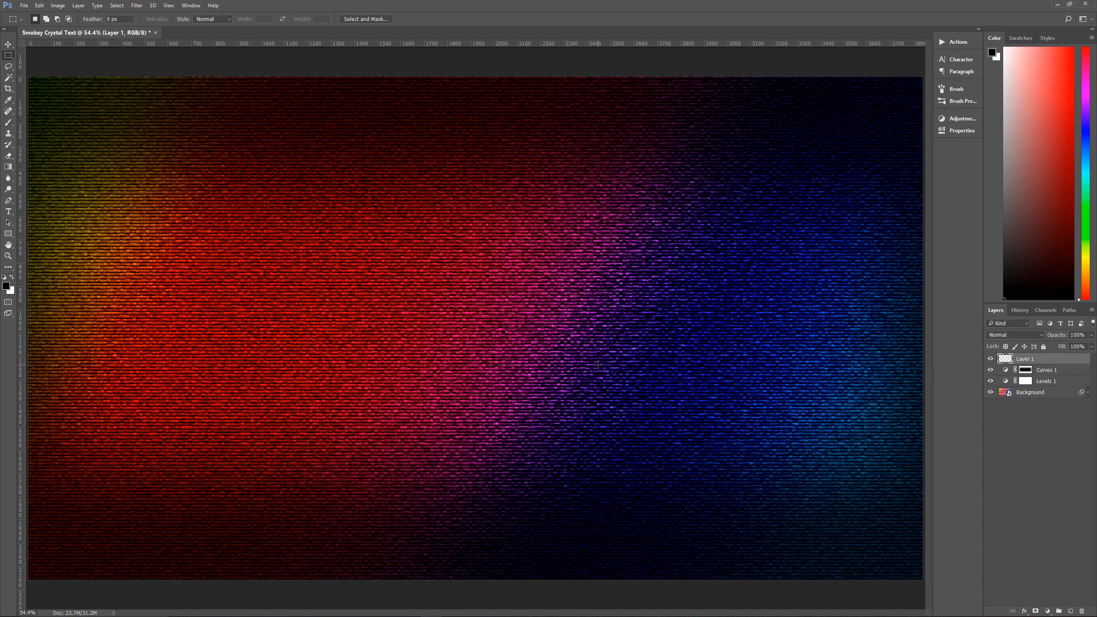
key(t)
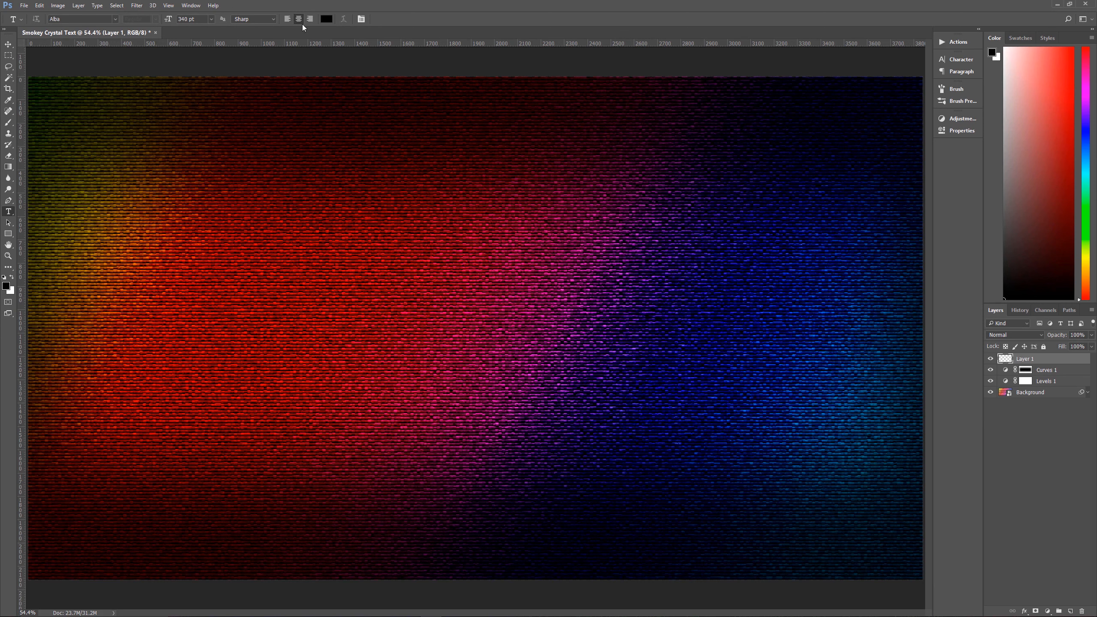
click(327, 20)
drag(425, 168, 393, 102)
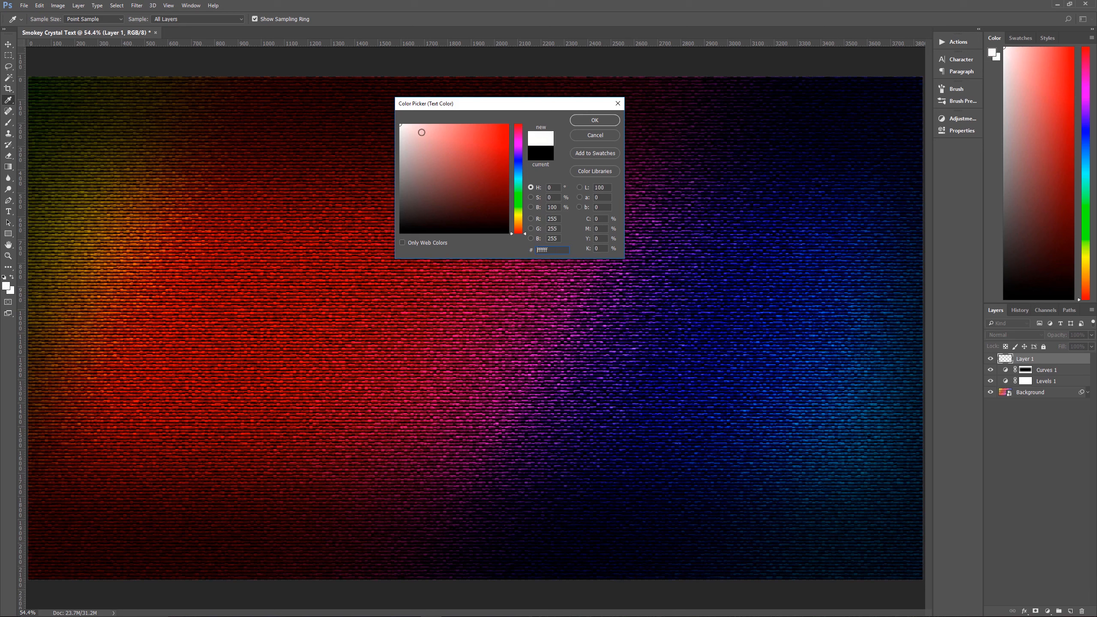
click(596, 119)
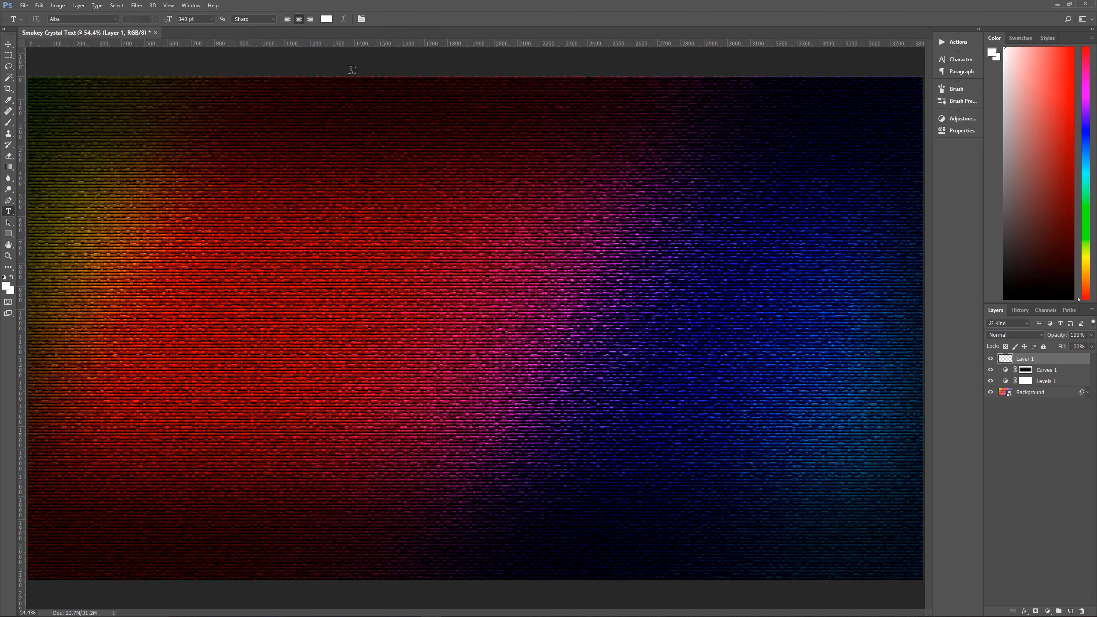
- Enter the text "Pixel Magic" in 340 pt Alba, centre-aligned, at the middle of the canvas
click(470, 318)
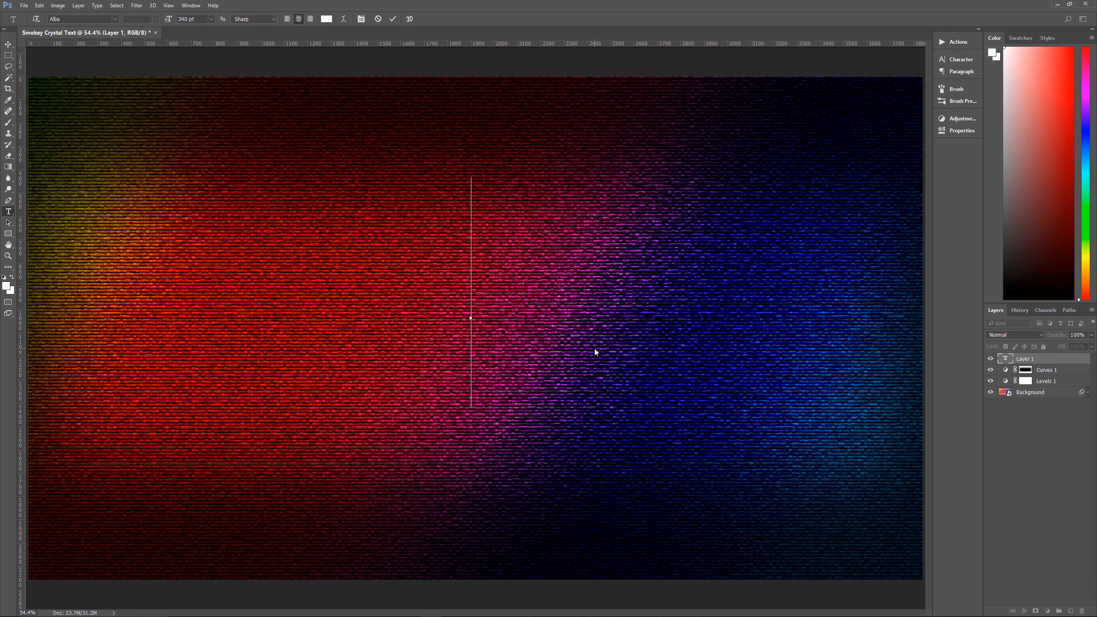
text(Pixel )
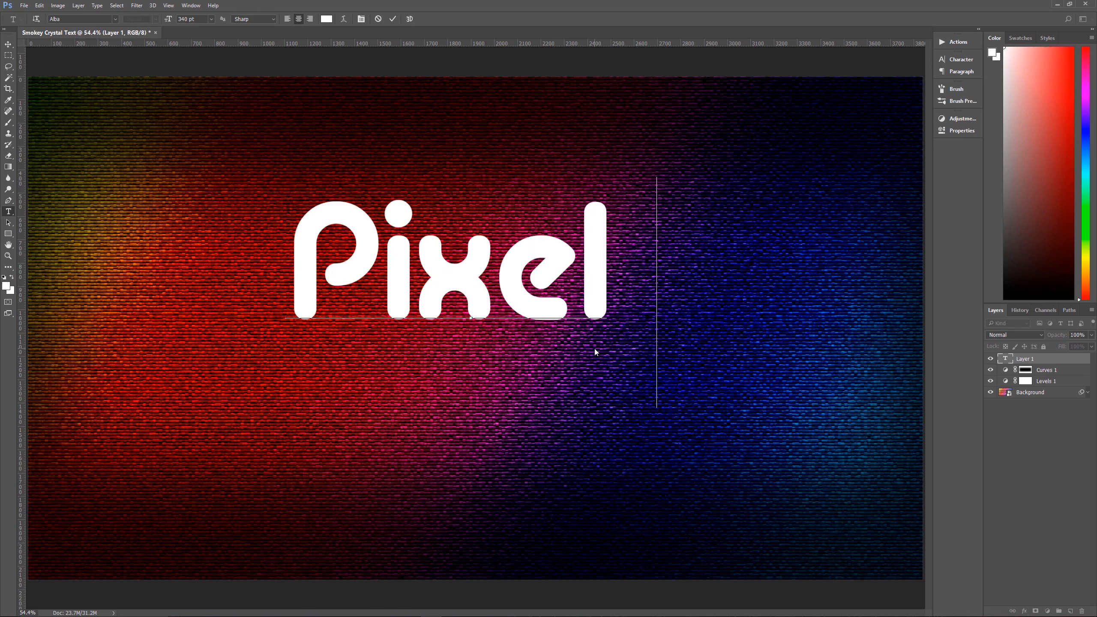
text(Magic)
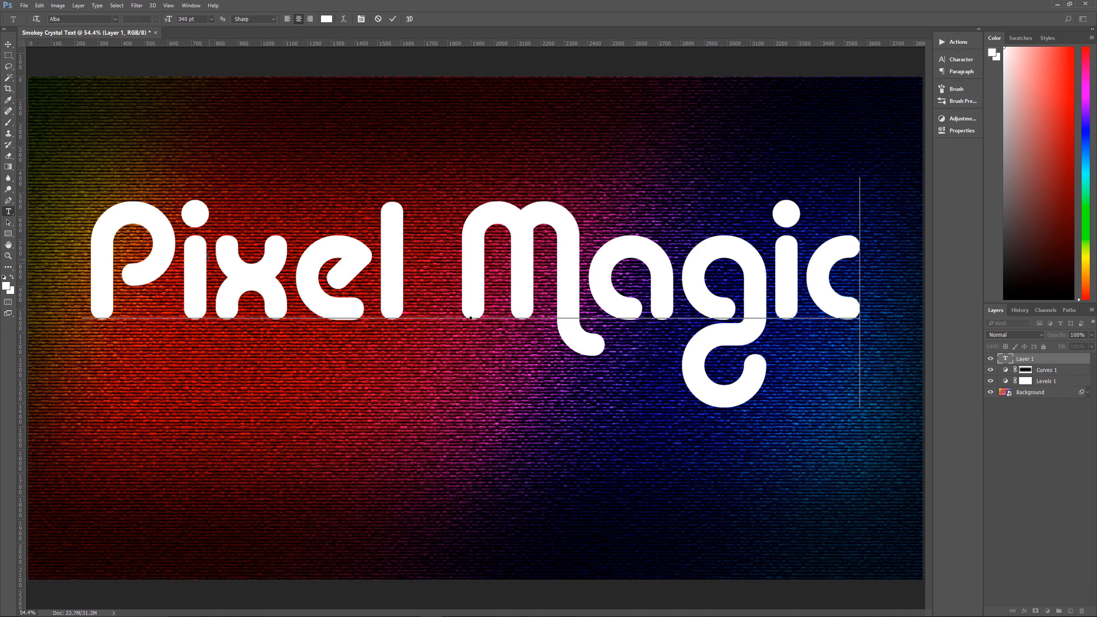
- Tighten the kerning between the letters of the word "Pixel" to bring them closer together
click(177, 259)
key(alt+Left)
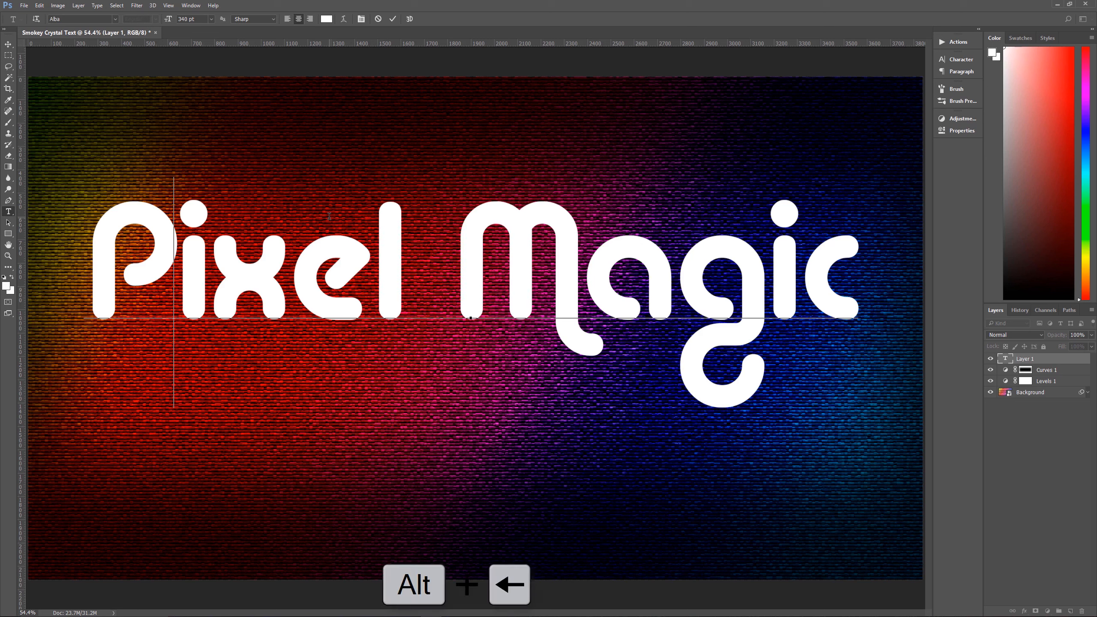
key(Right)
key(alt+Left)
key(Right)
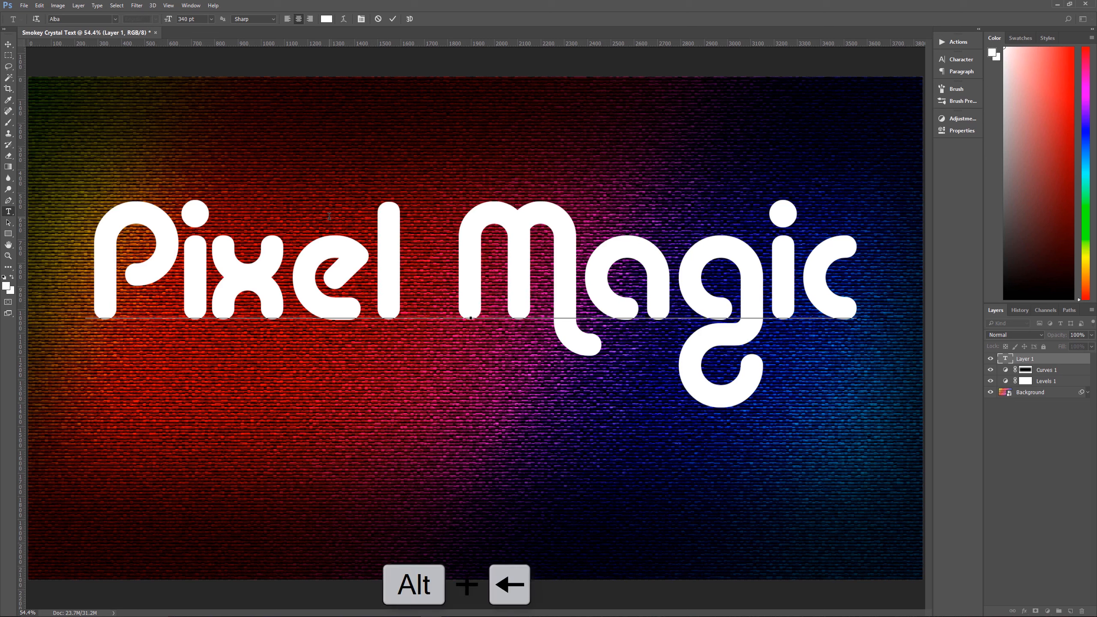
key(alt+Left)
key(alt+Left)
key(Right)
key(alt+Left)
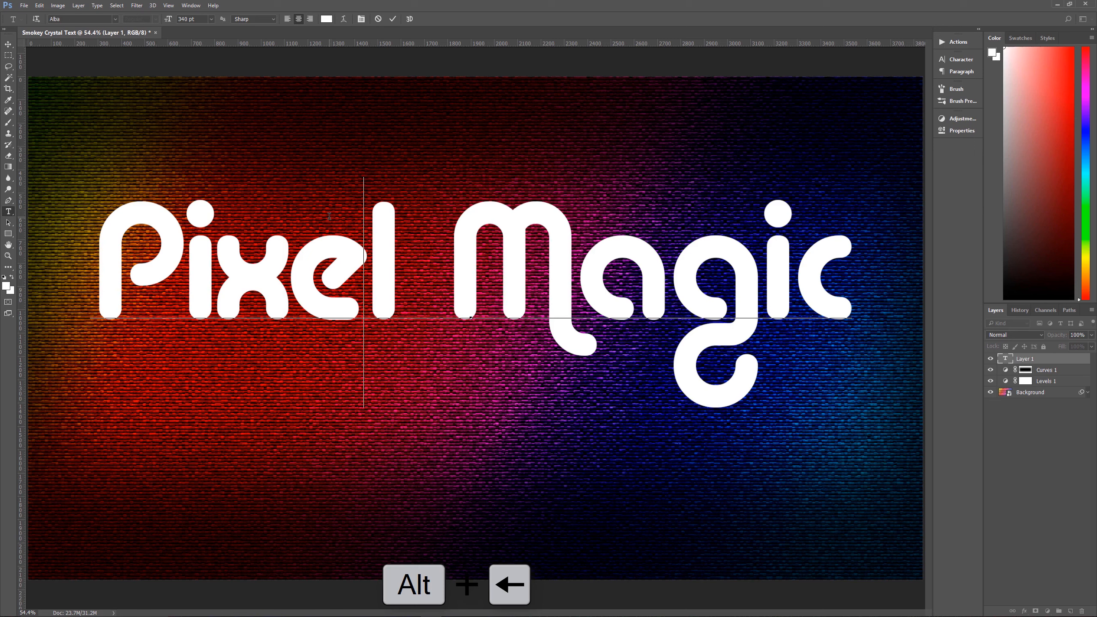
- Tighten the kerning between the letters of the word "Magic" to bring them closer together
key(Right)
key(Right)
key(Right)
key(Right)
key(Left)
key(alt+Left)
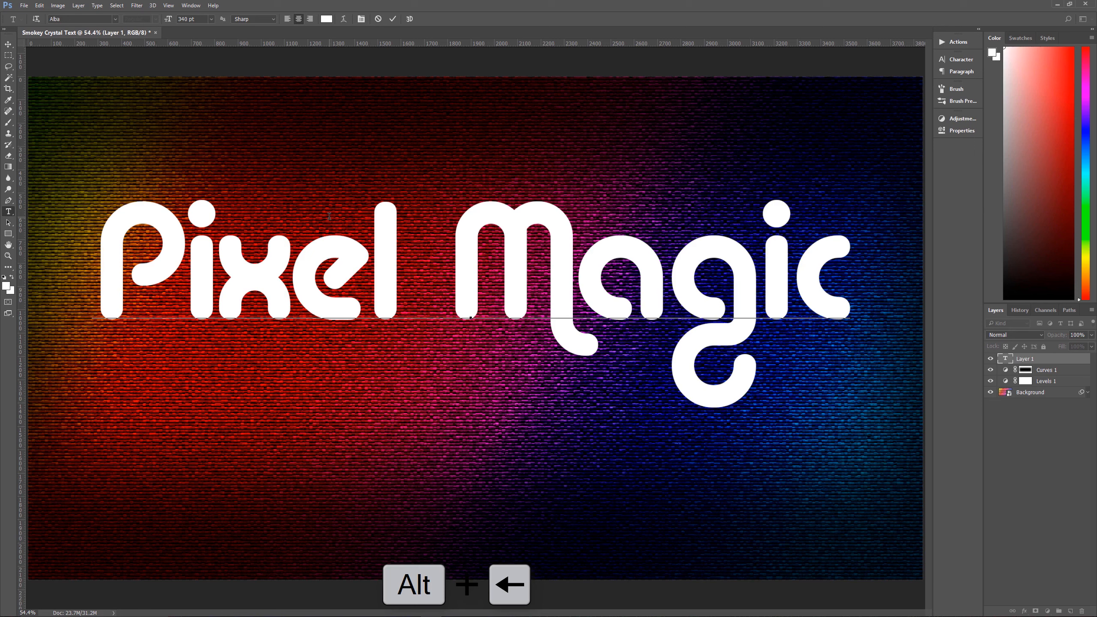
key(Right)
key(alt+Left)
key(Right)
key(alt+Left)
key(Right)
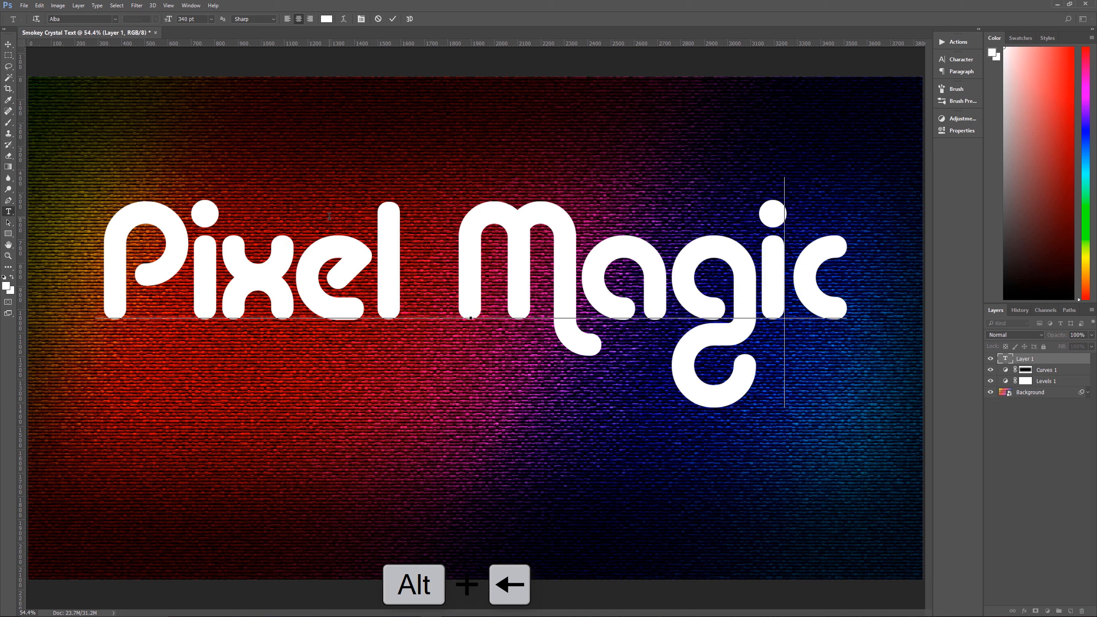
key(alt+Left)
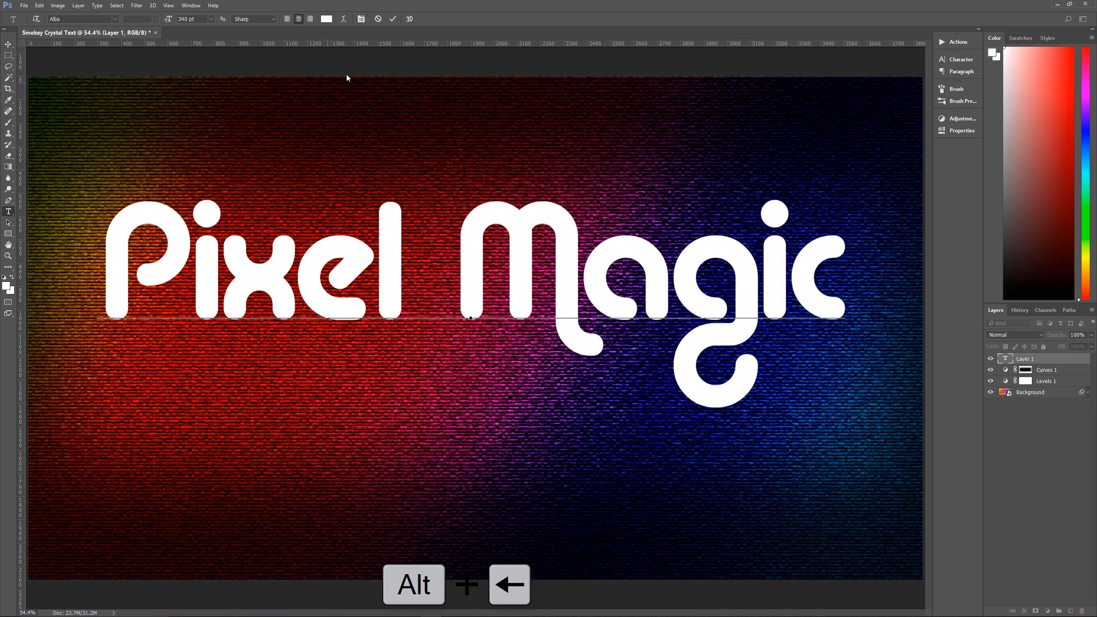
- Commit the "Pixel Magic" text and move it down to the vertical middle of the canvas
click(393, 22)
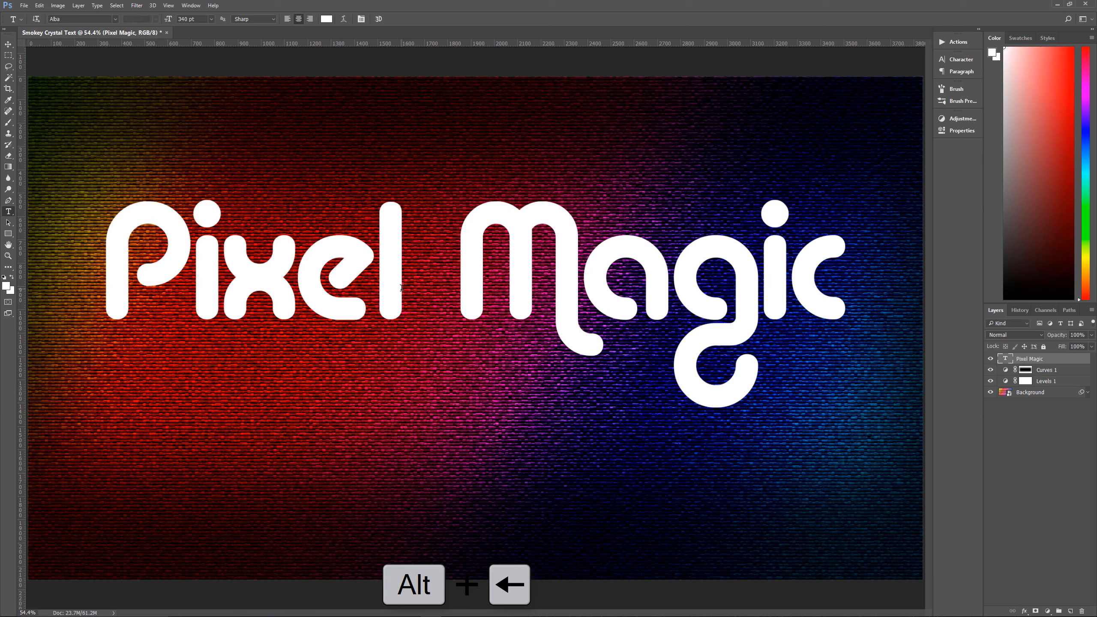
key(v)
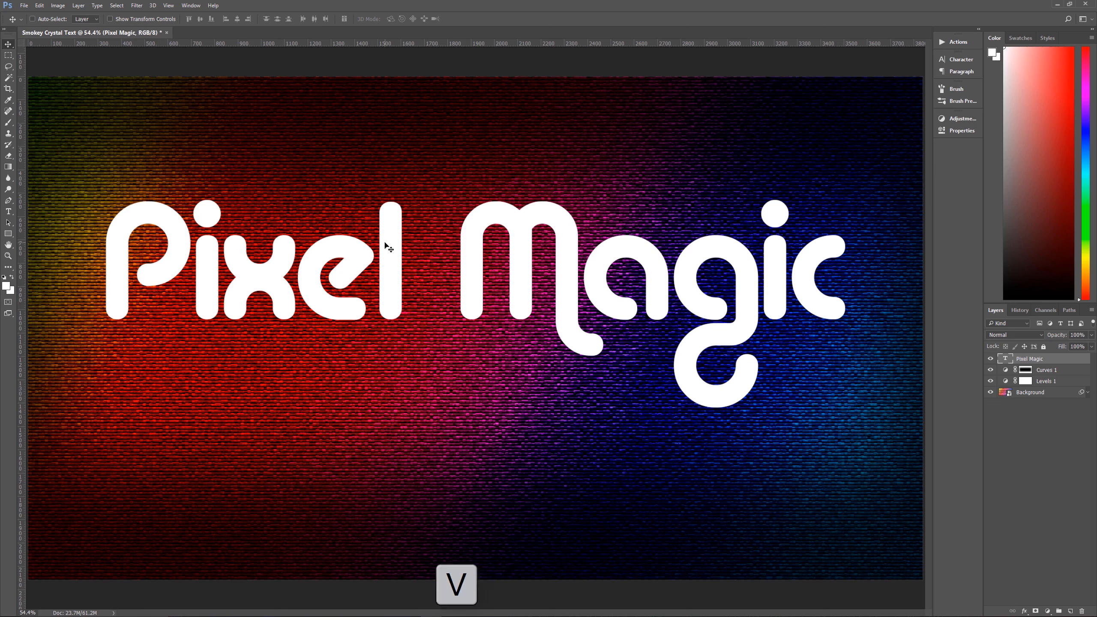
drag(387, 245, 388, 305)
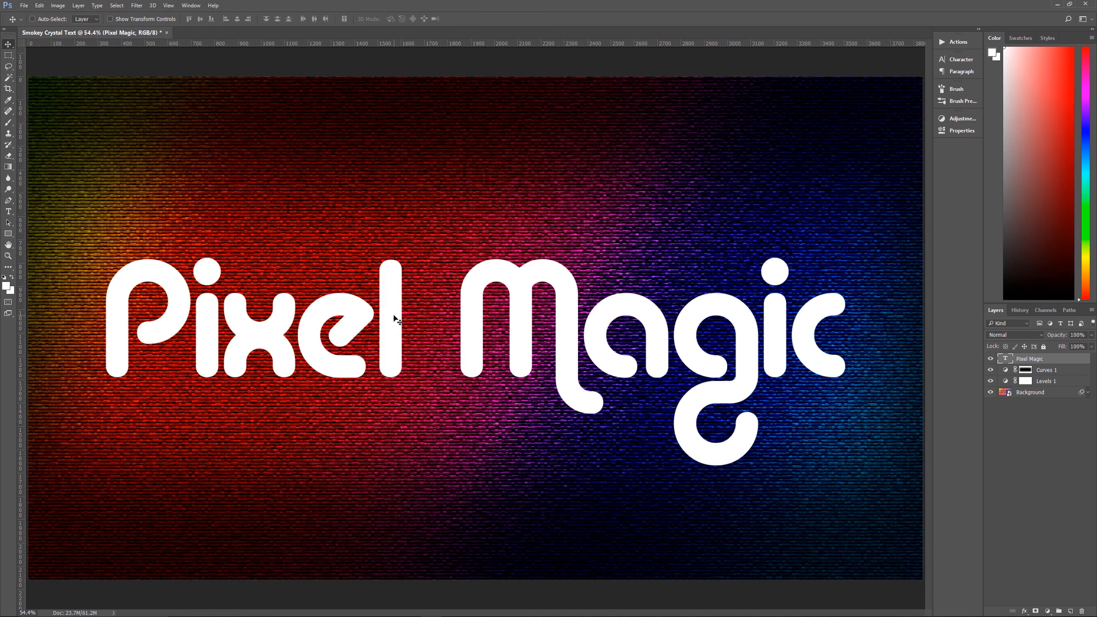
drag(396, 327, 393, 308)
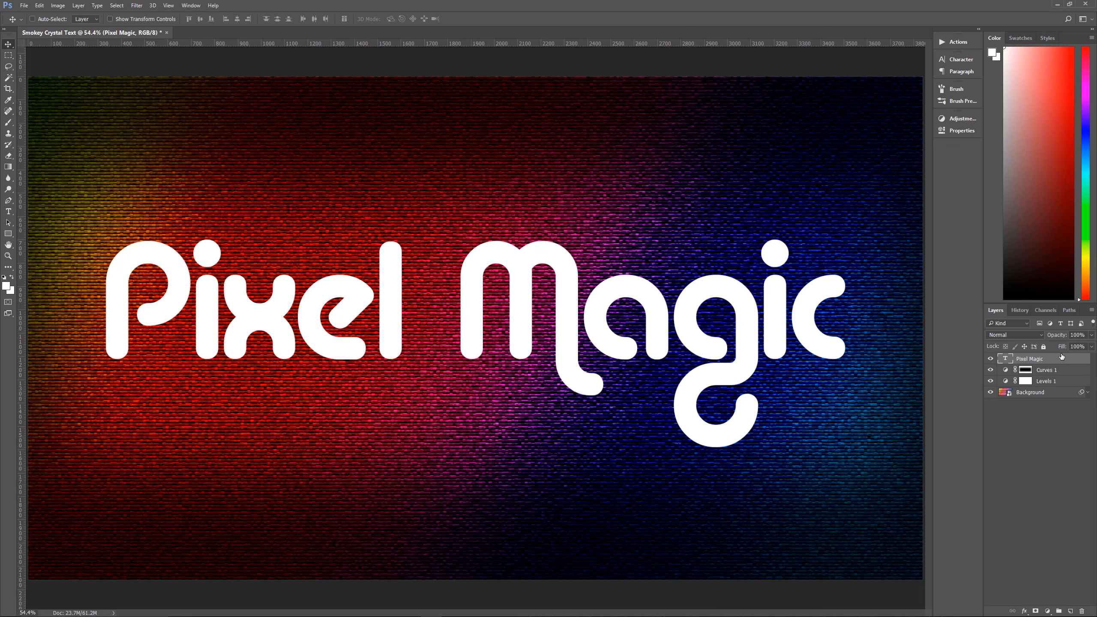
- Open the Pixel Magic layer's blending options and set Fill Opacity to 10%
click(1024, 611)
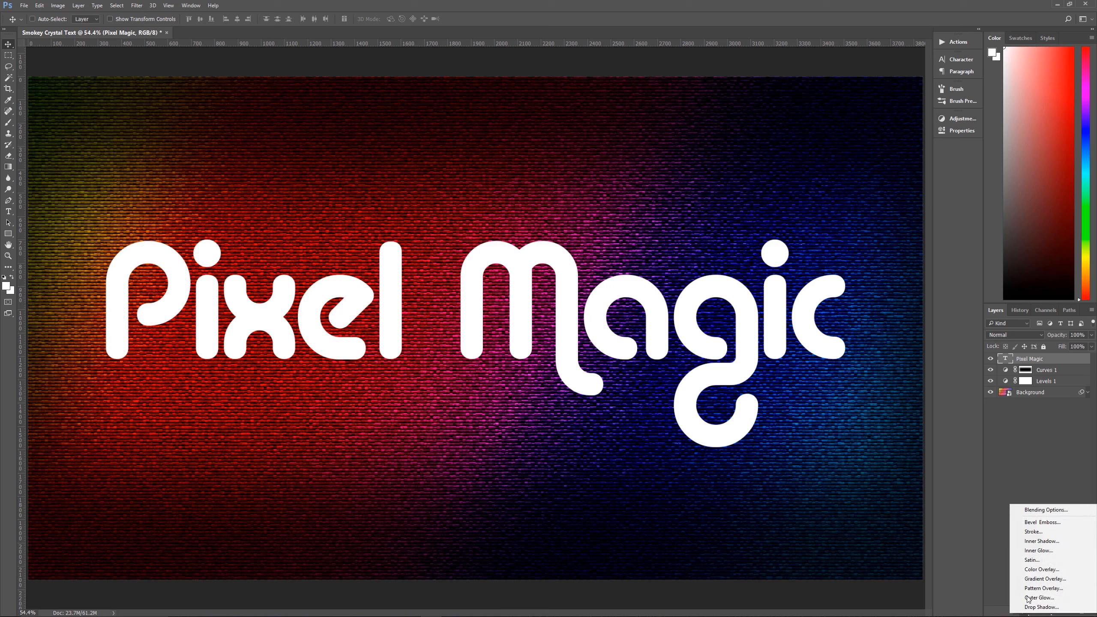
click(1049, 511)
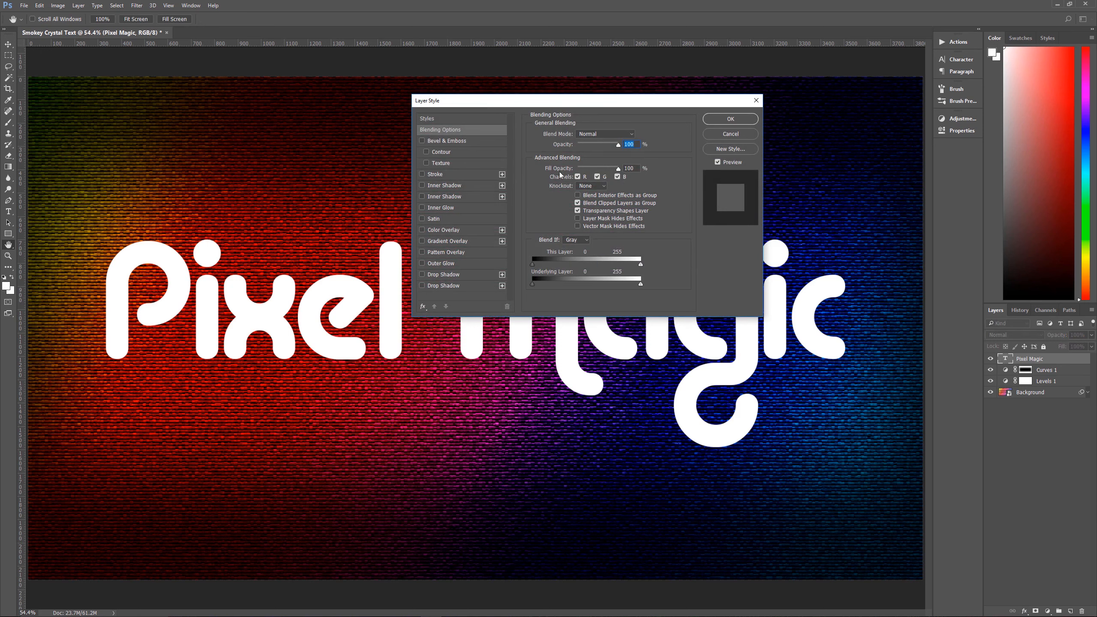
click(636, 168)
key(BackSpace)
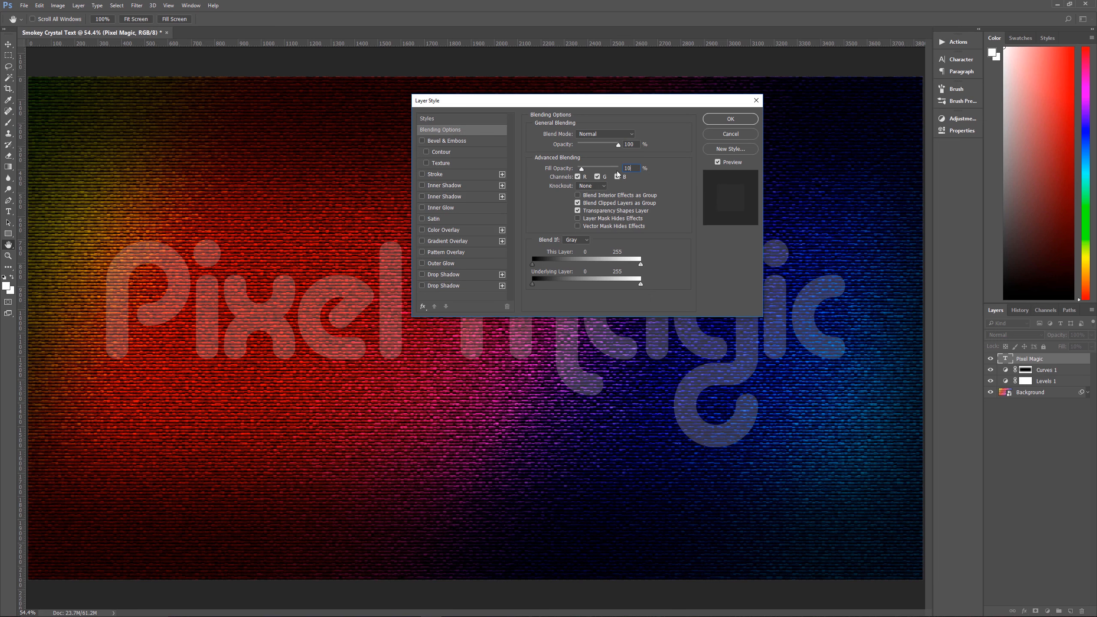
- Enable Bevel & Emboss as a Smooth Inner Bevel with depth 120%, size 65 px, soften 2 px, angle 135° and altitude 60°
click(465, 141)
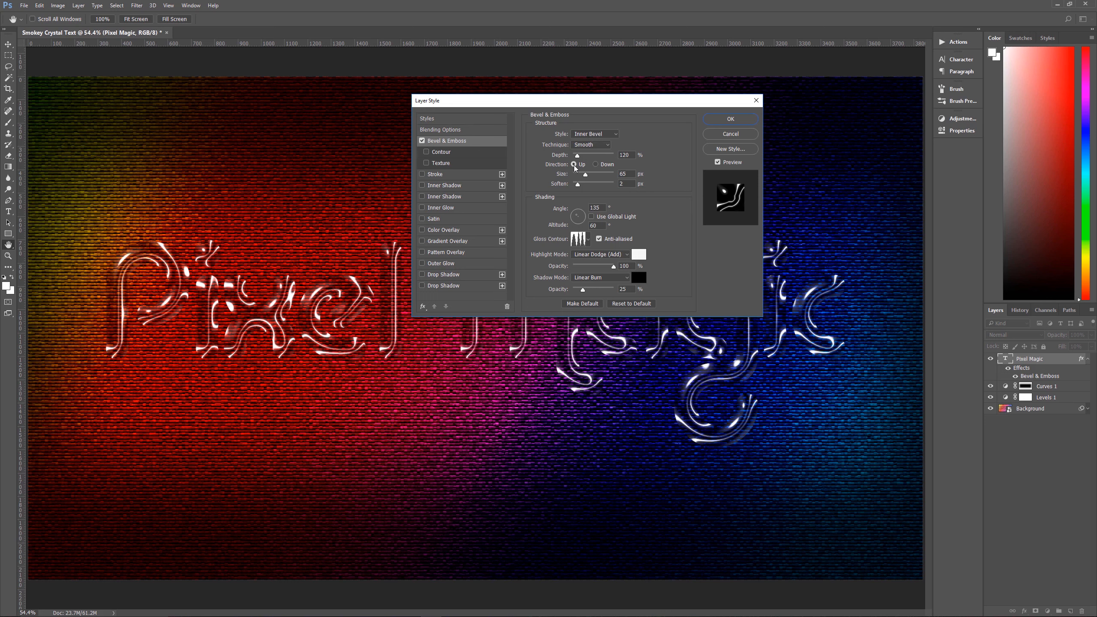
text(2)
click(588, 240)
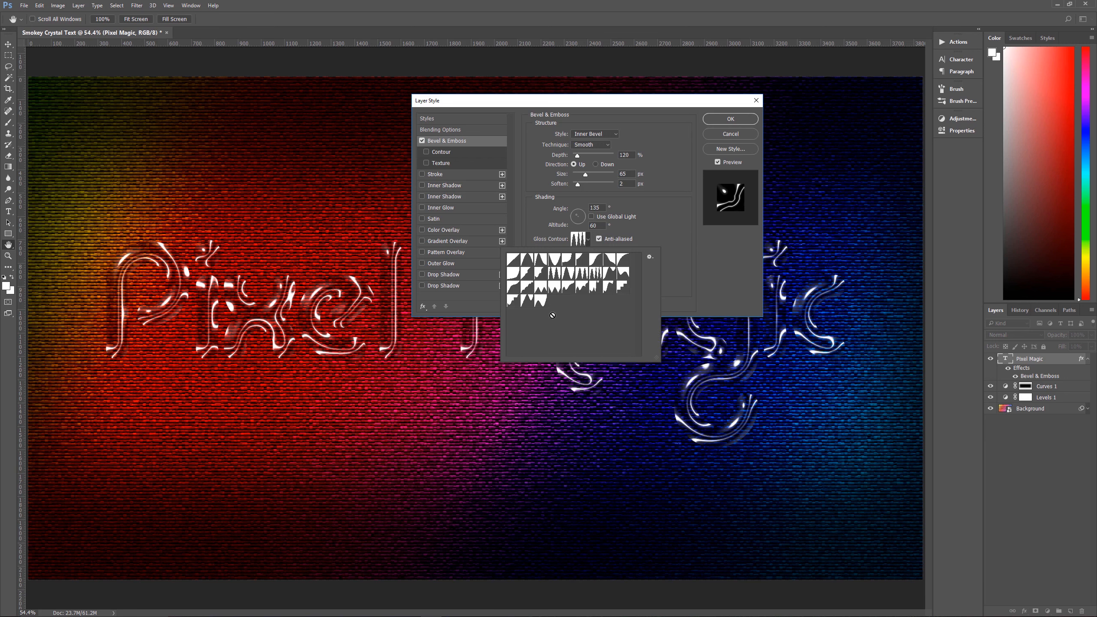
click(589, 241)
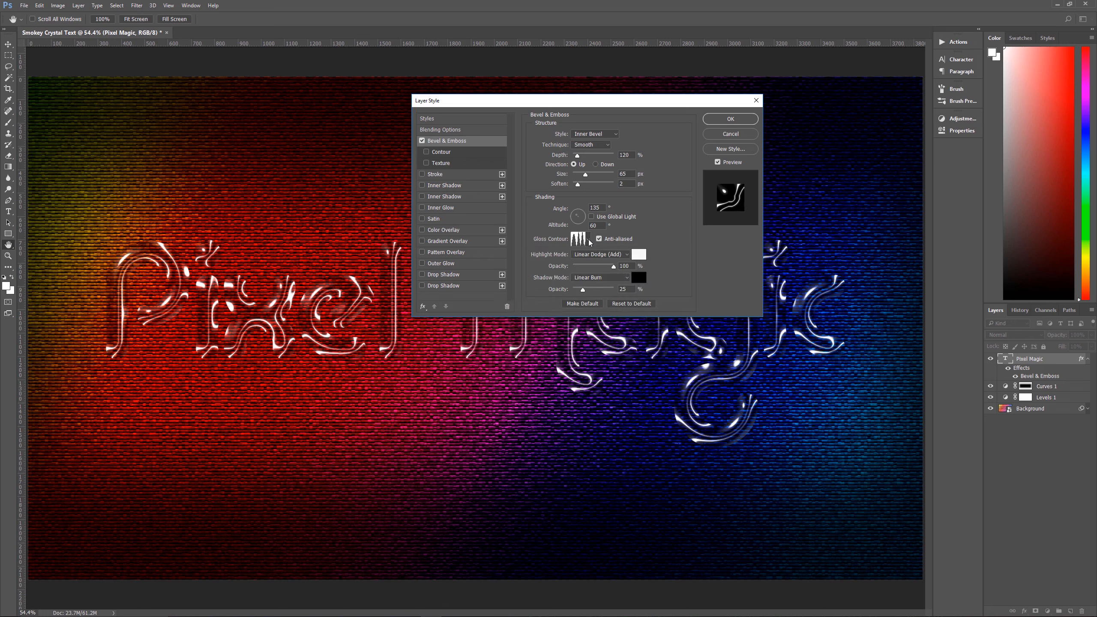
- Load the Contours preset set for the bevel's gloss contour and use Ring - Triple with anti-aliasing
click(589, 241)
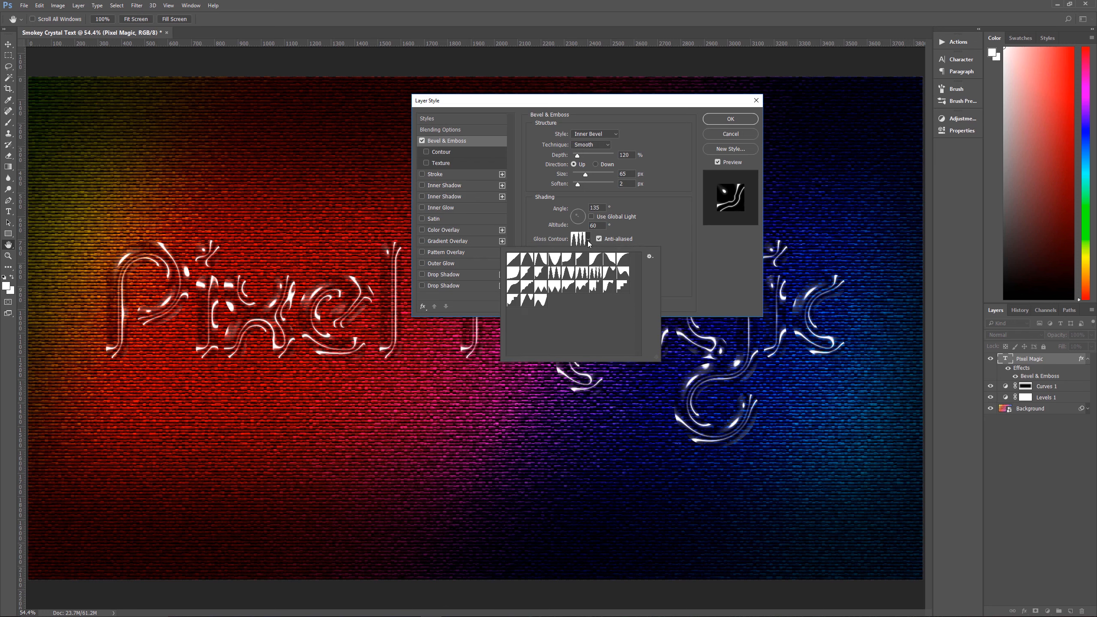
click(649, 256)
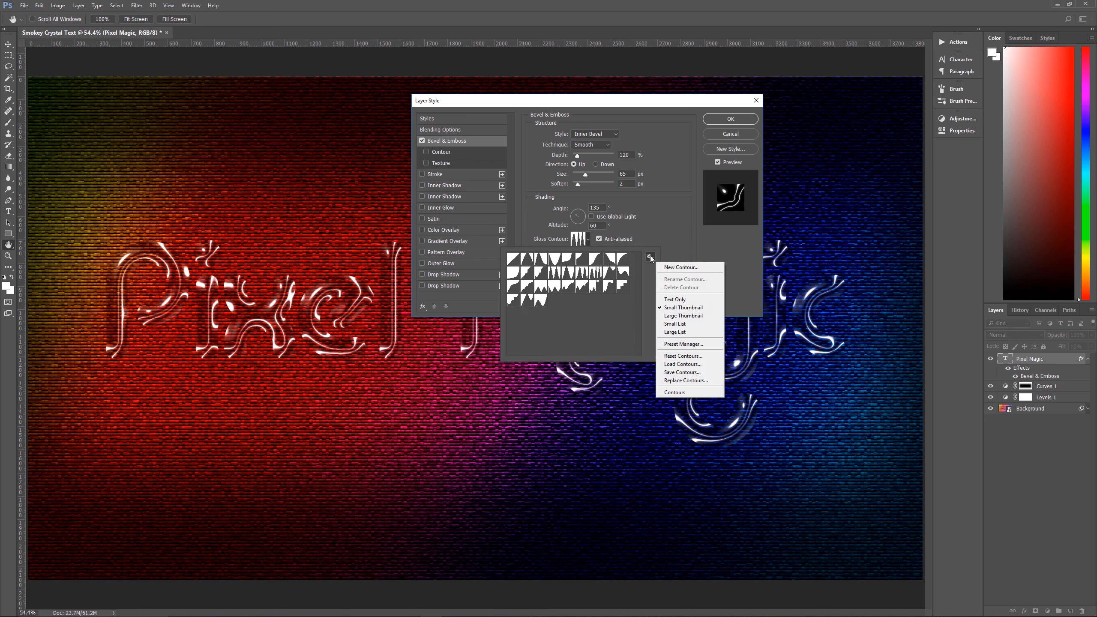
click(677, 392)
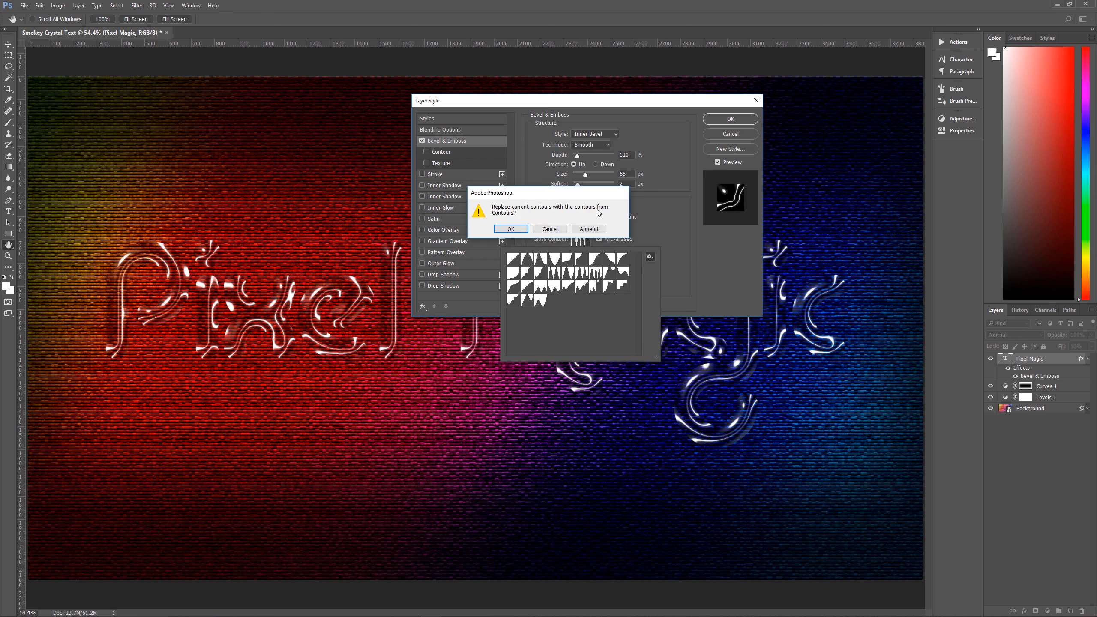
click(523, 229)
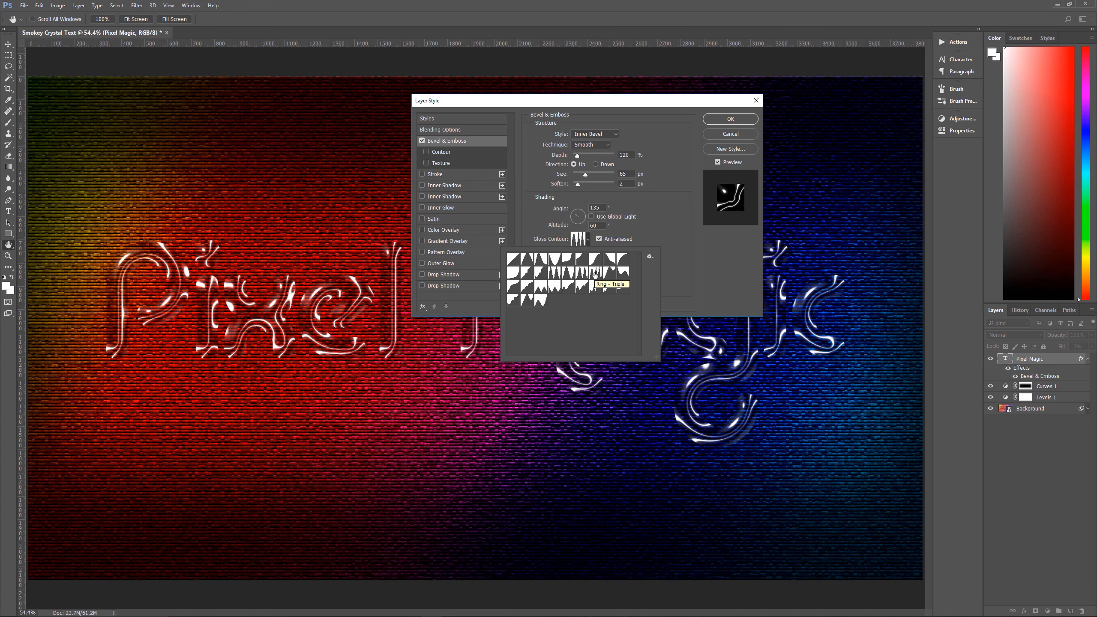
click(681, 258)
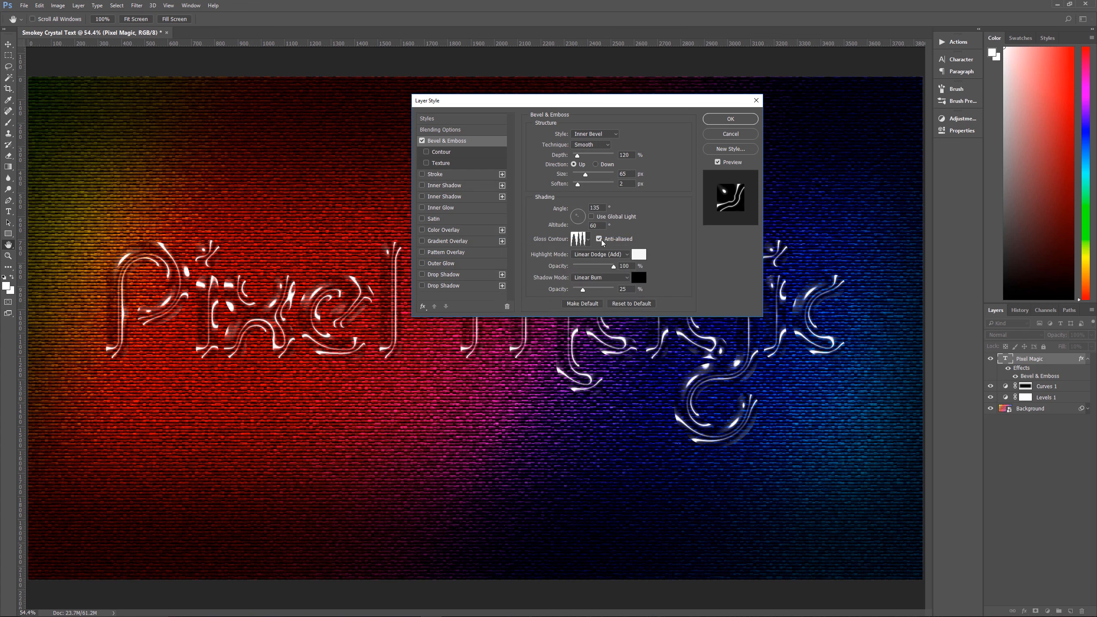
- Use highlight colour #f6f6f6 in Linear Dodge (Add) at 100% and shadow colour #000000 in Linear Burn at 25% for the bevel
click(638, 255)
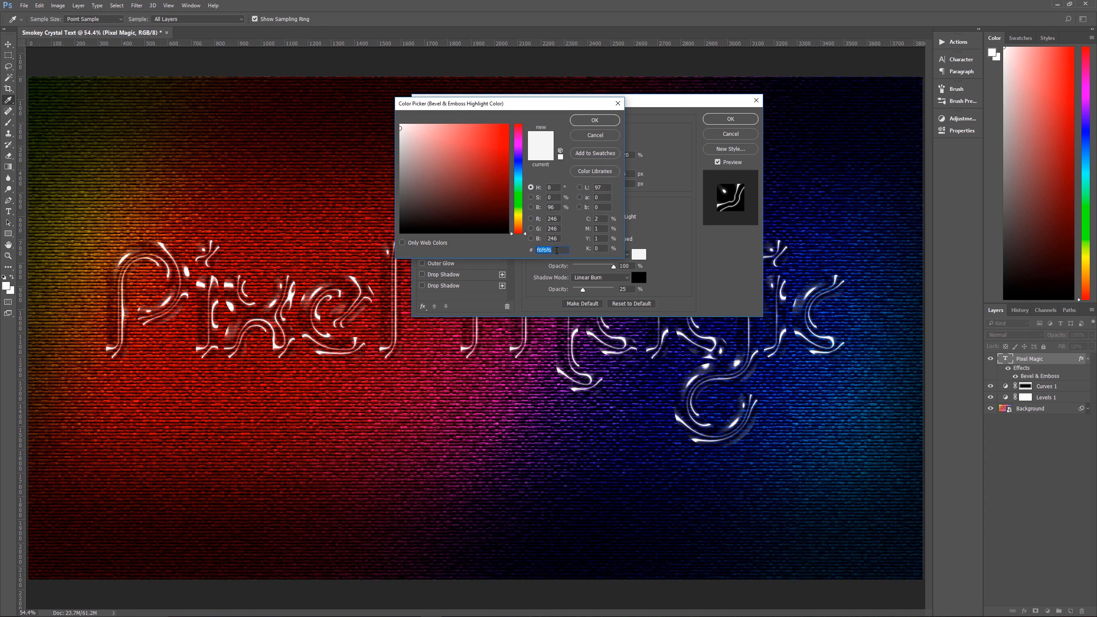
click(595, 119)
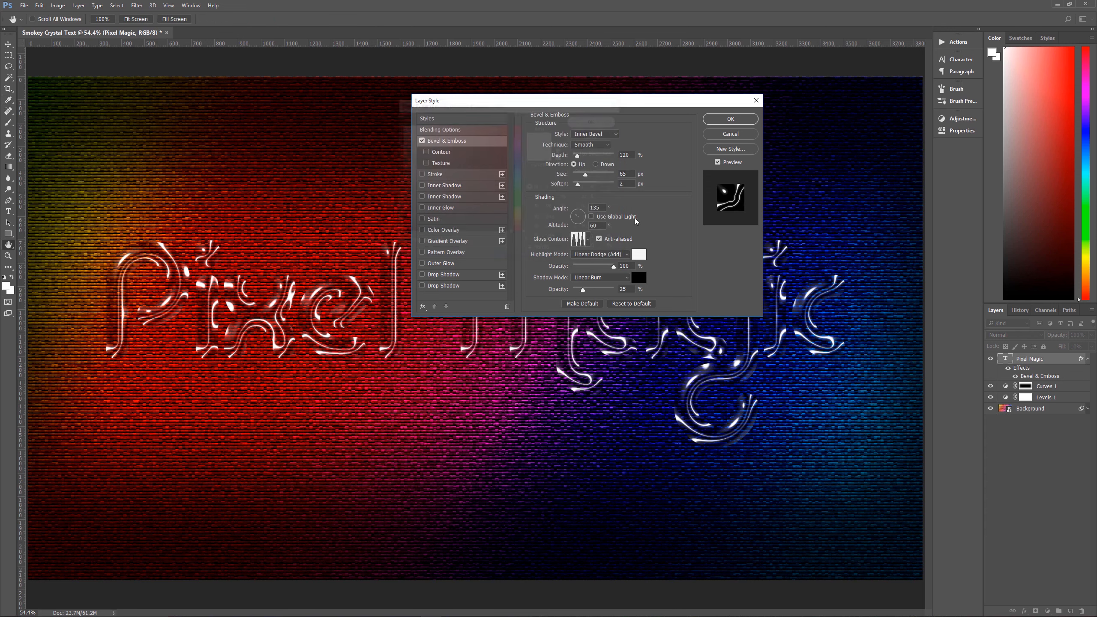
click(639, 277)
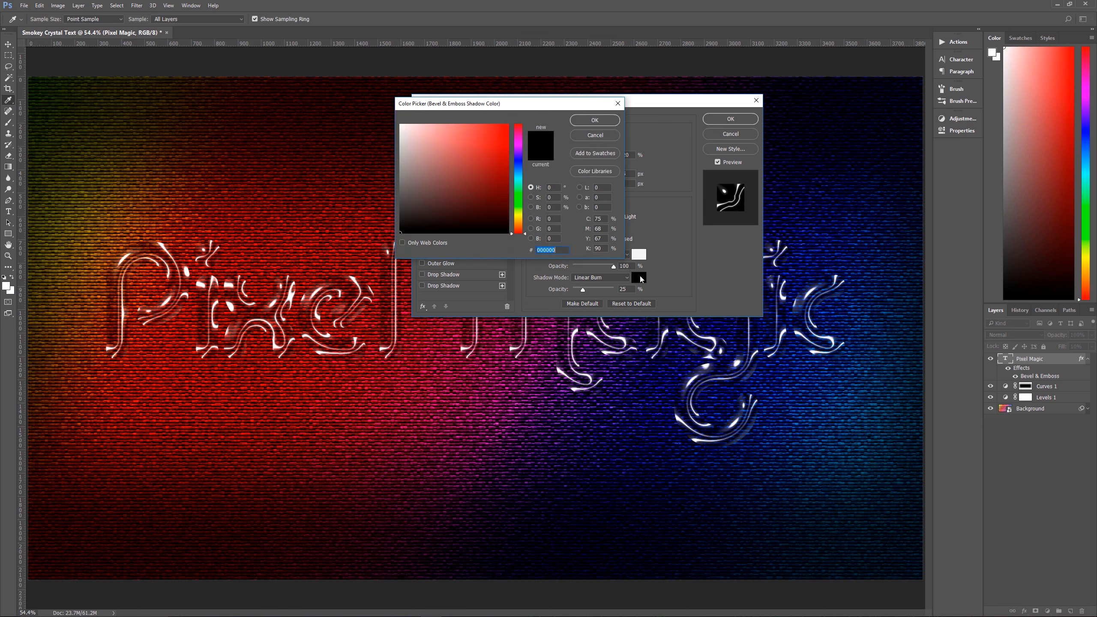
click(598, 119)
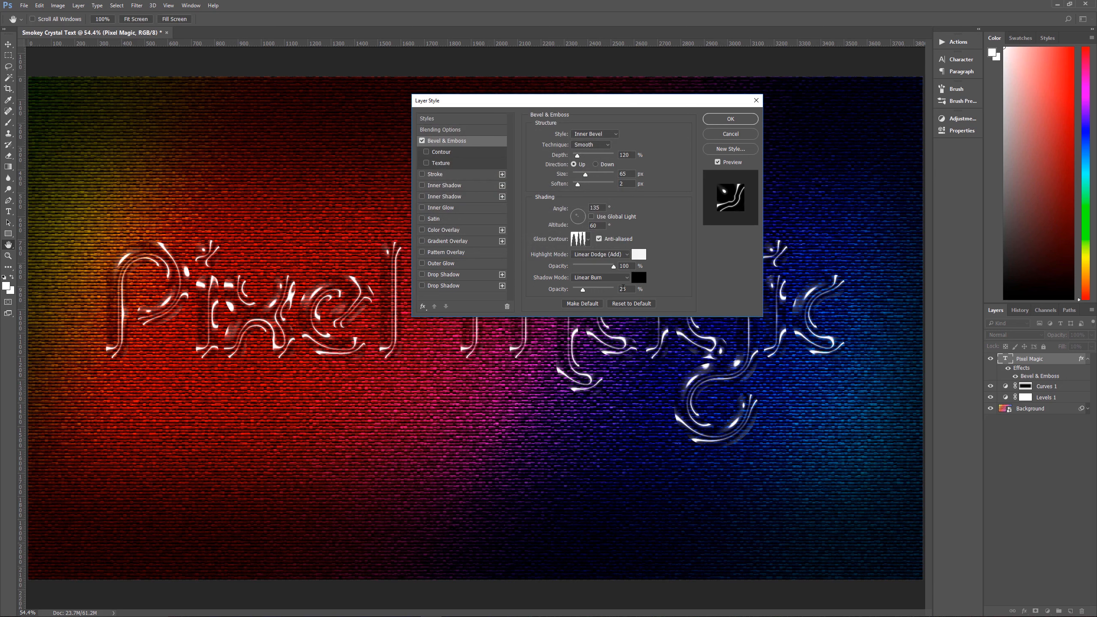
- Enable the bevel's Contour with the inverted-cone shape, anti-aliased, at 100% range
click(441, 152)
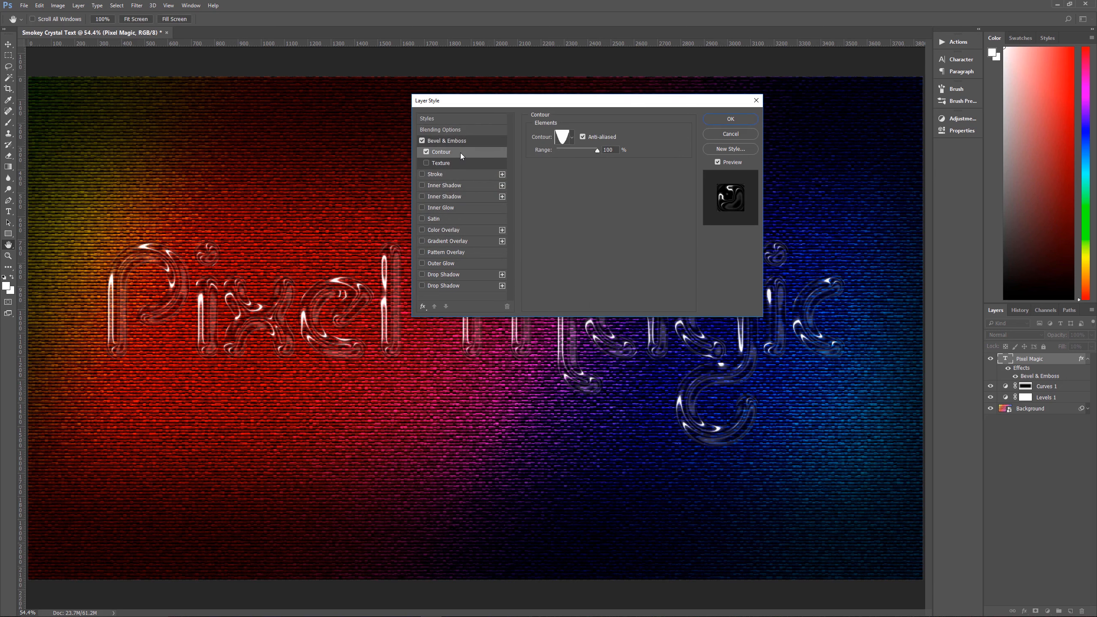
click(572, 138)
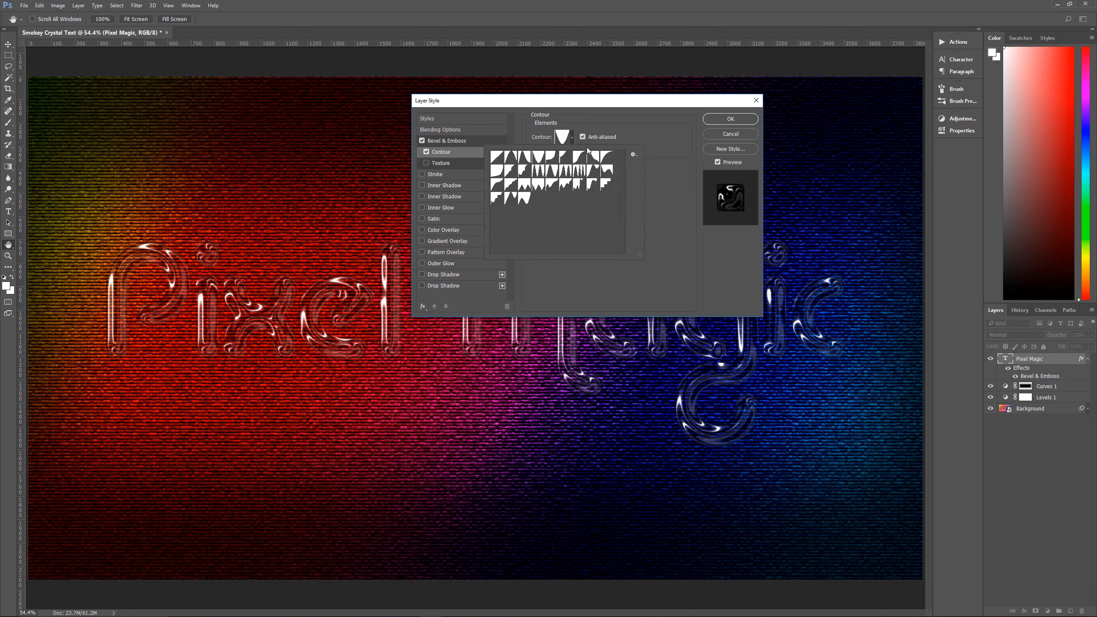
double_click(537, 160)
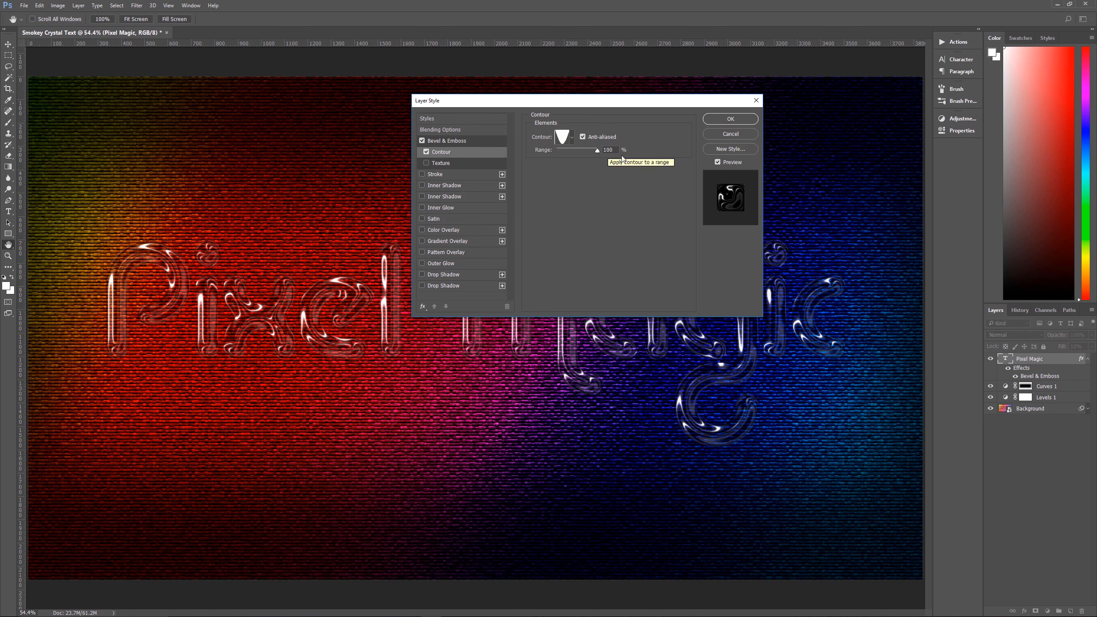
- Add an Inner Shadow in Vivid Light, colour #eefbff, 50% opacity, angle 134°, distance 20 px, choke 3% and size 18 px
click(462, 185)
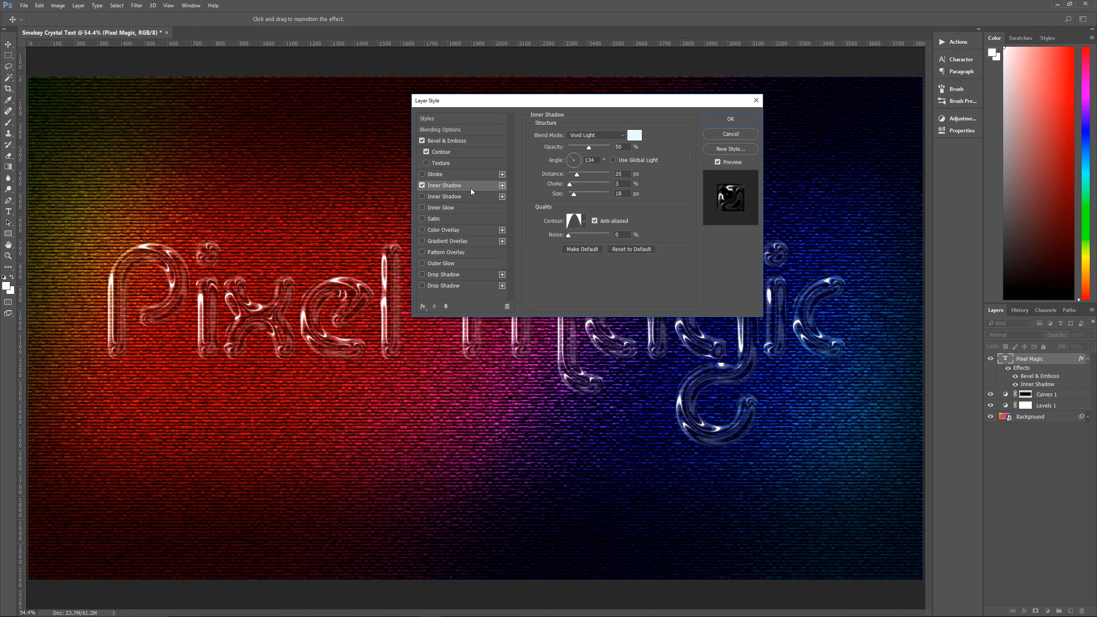
click(633, 137)
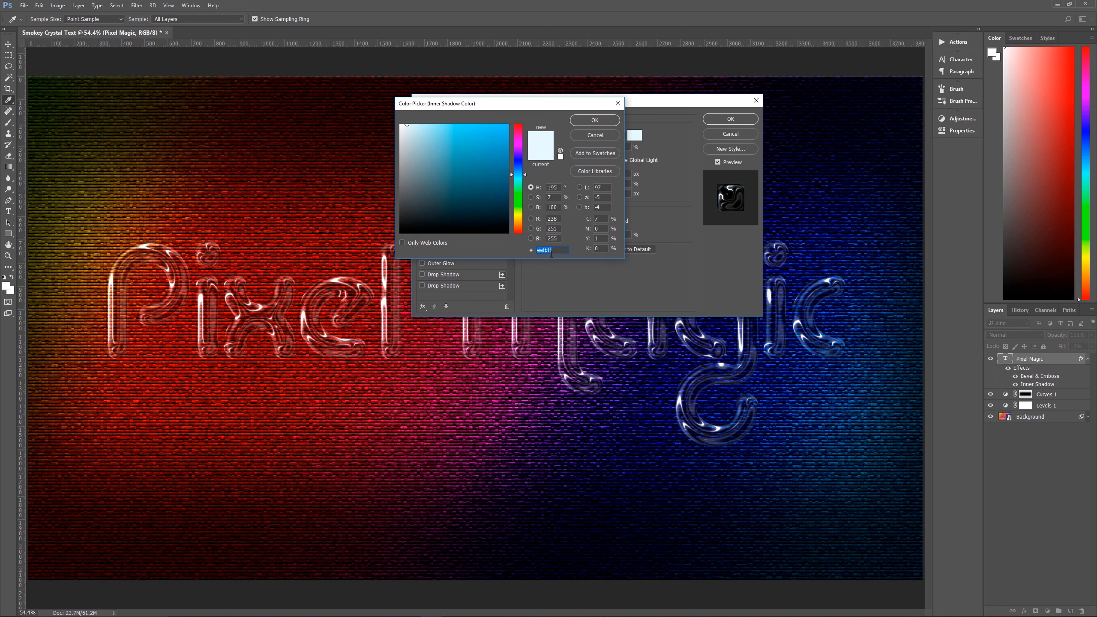
click(595, 120)
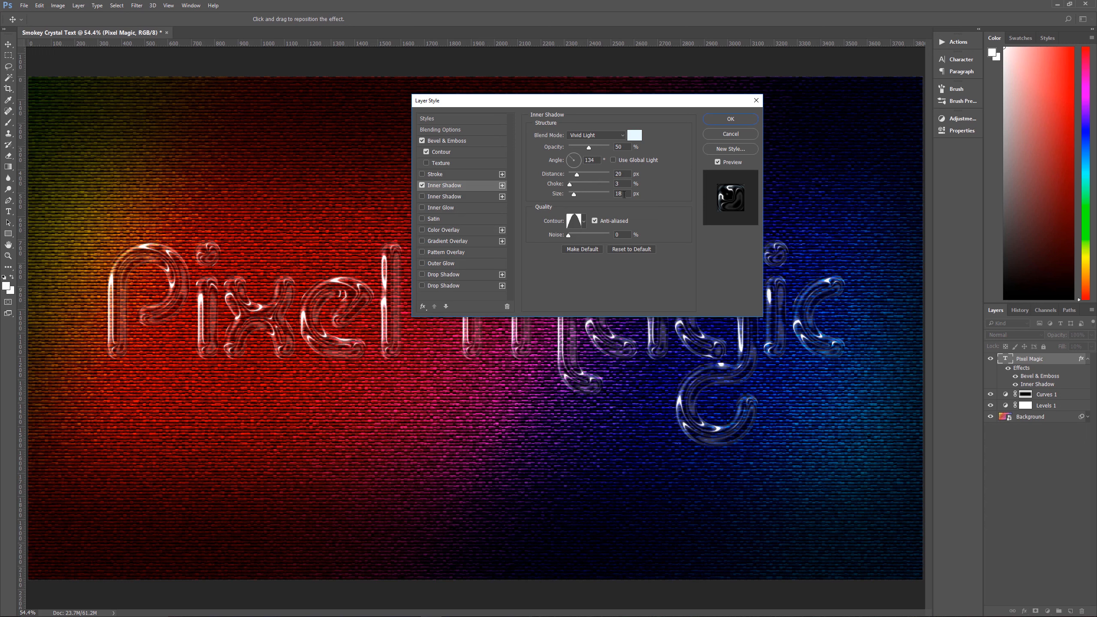
click(585, 226)
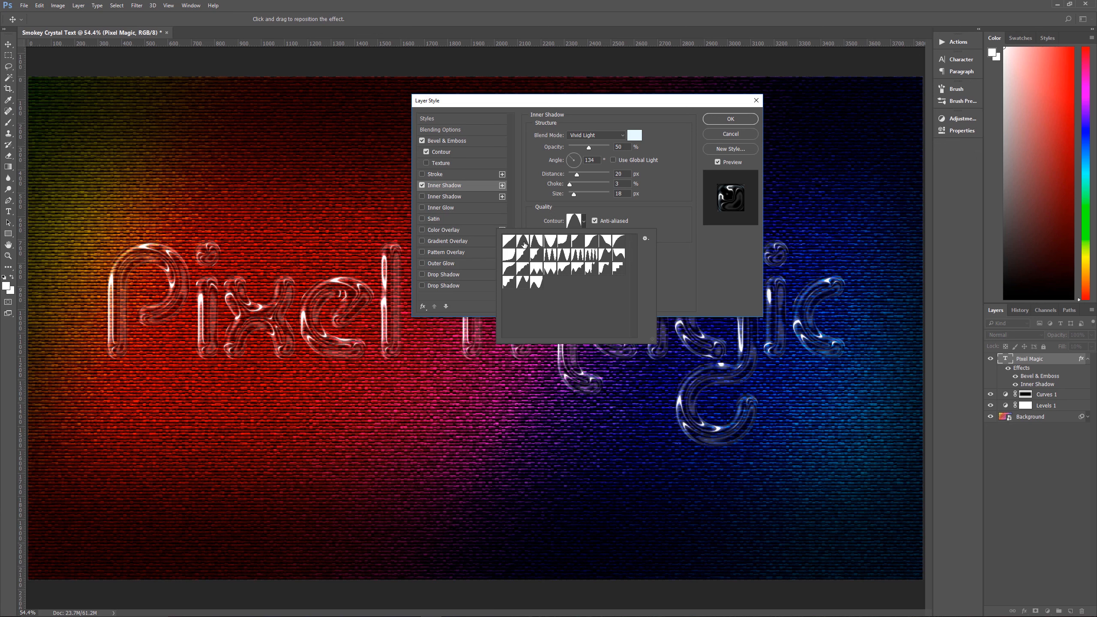
click(687, 224)
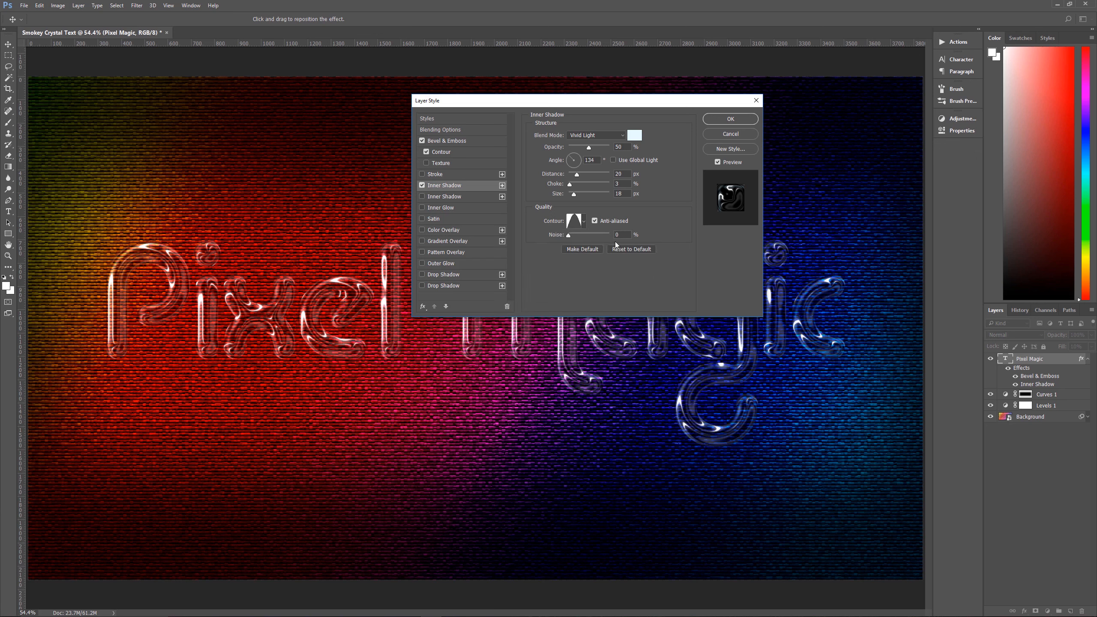
- Add a second Inner Shadow in Multiply, colour #414141, 20% opacity, angle -45°, distance 8 px, choke 1%, size 3 px and noise 2%
click(443, 196)
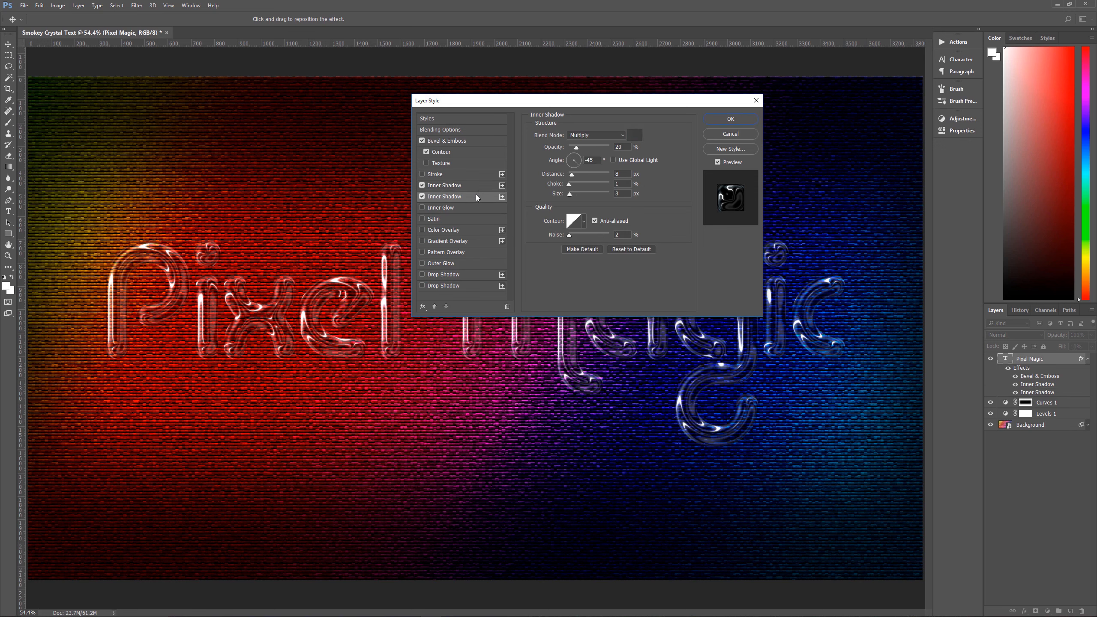
click(634, 135)
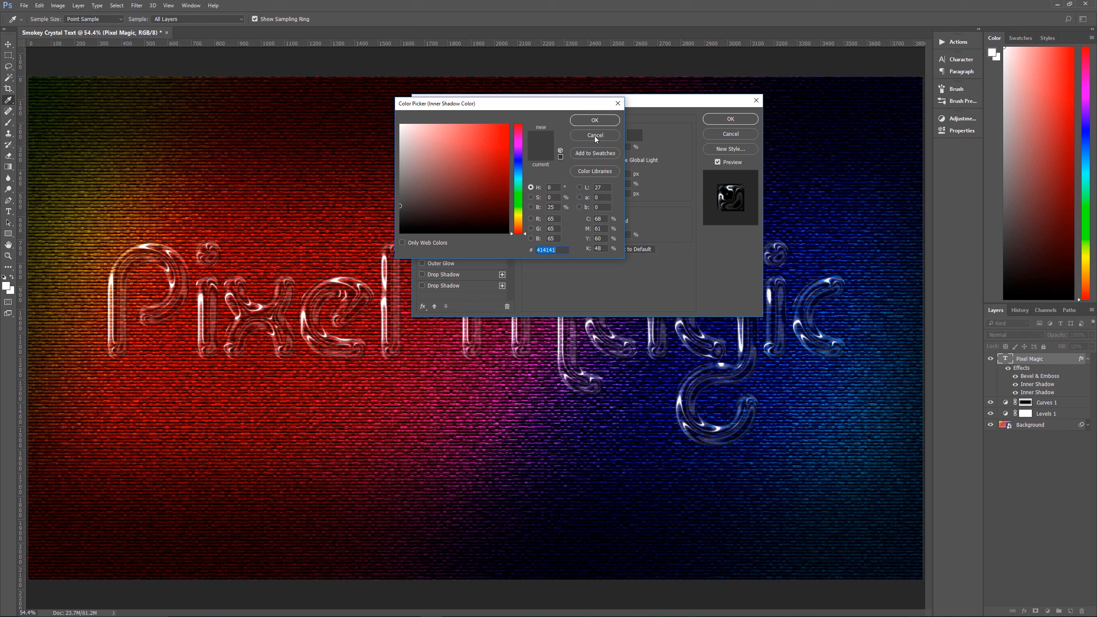
click(594, 120)
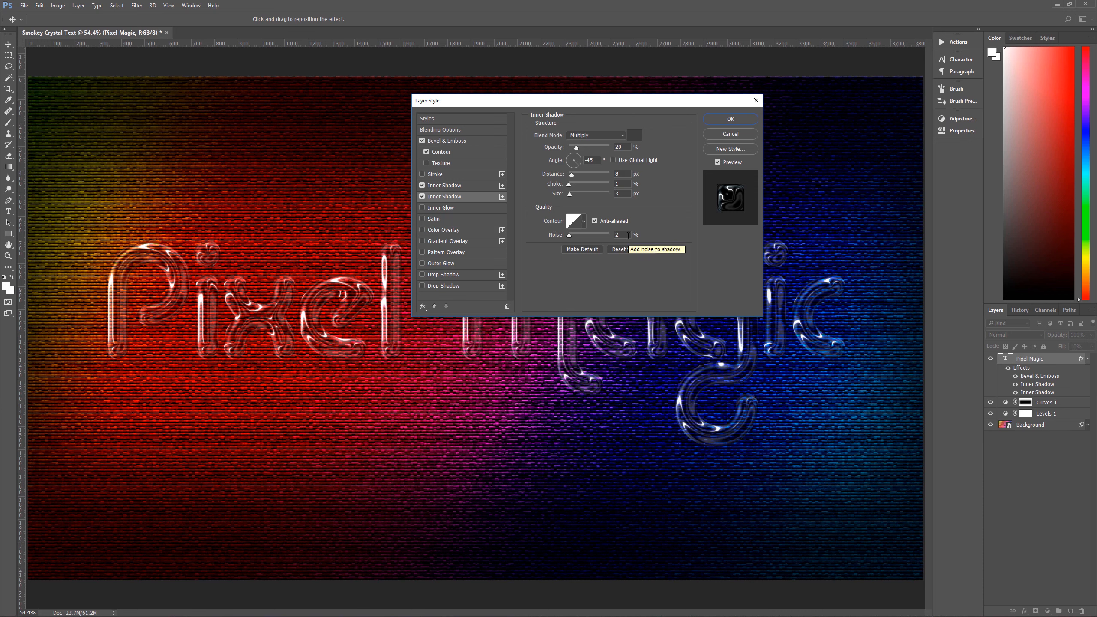
- Add an Inner Glow in Multiply at 100% opacity, noise 7%, colour #e1e1e1, Softer technique, Edge source, size 32 px and range 60%
click(460, 208)
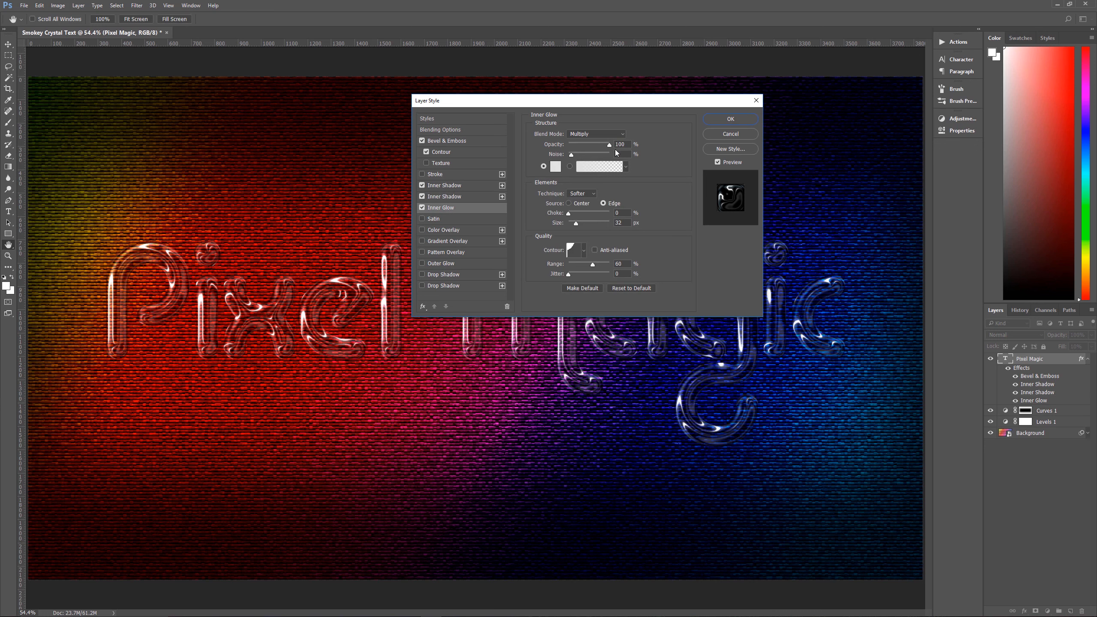
text(7)
click(555, 166)
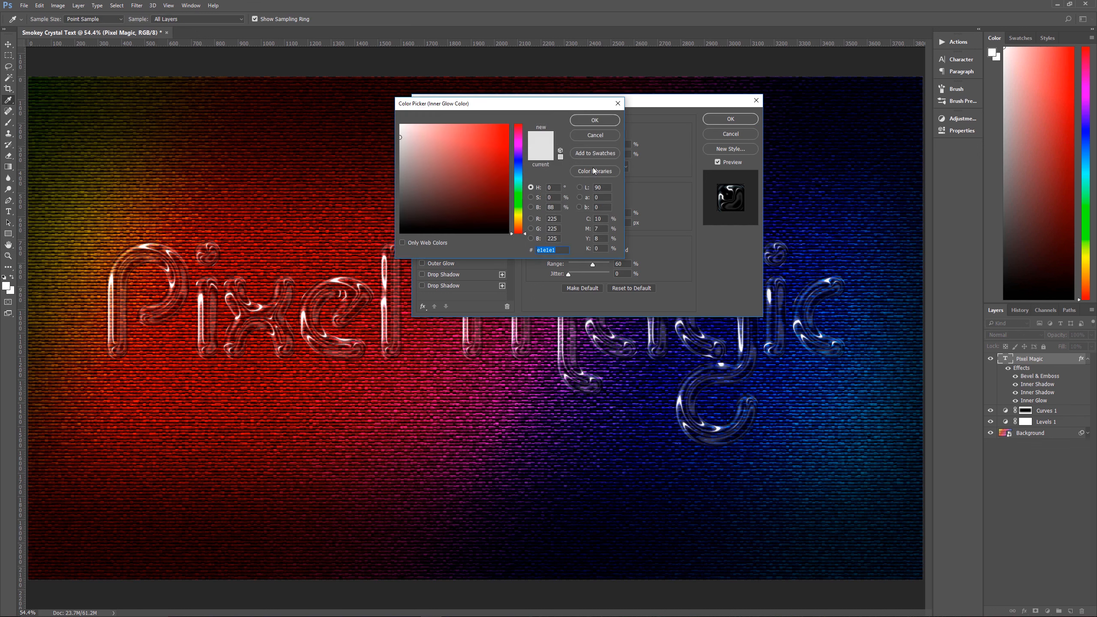
click(600, 119)
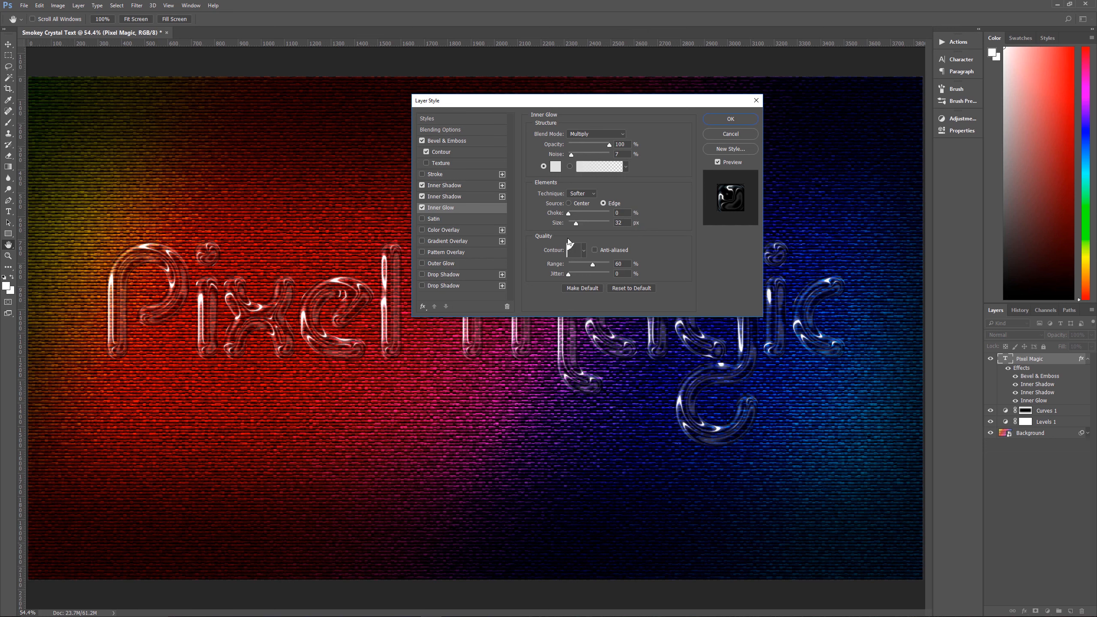
click(584, 250)
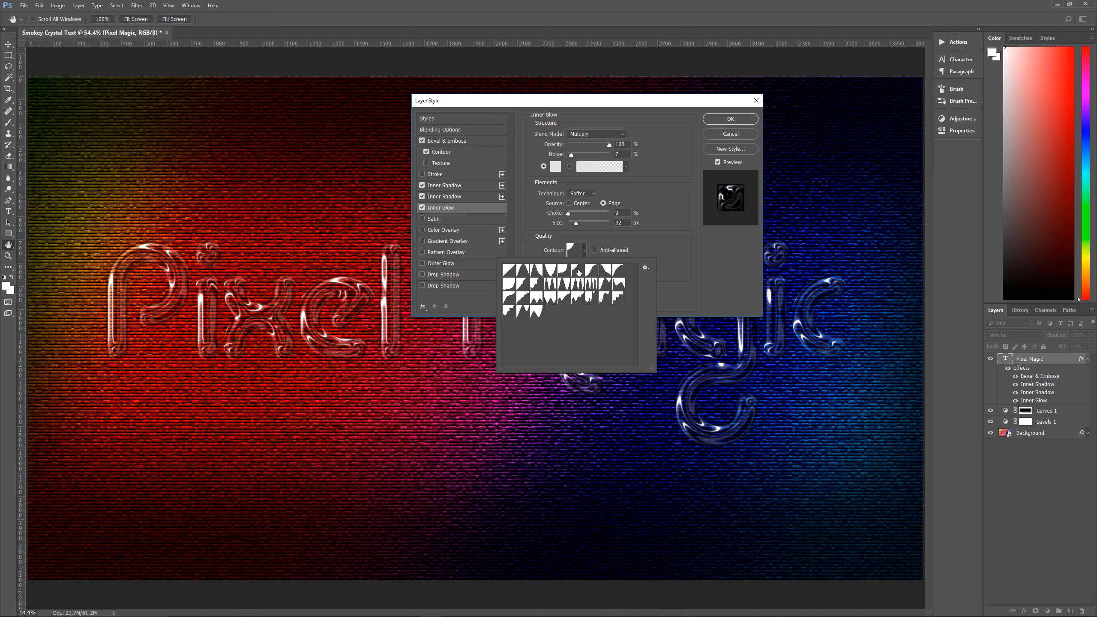
click(662, 240)
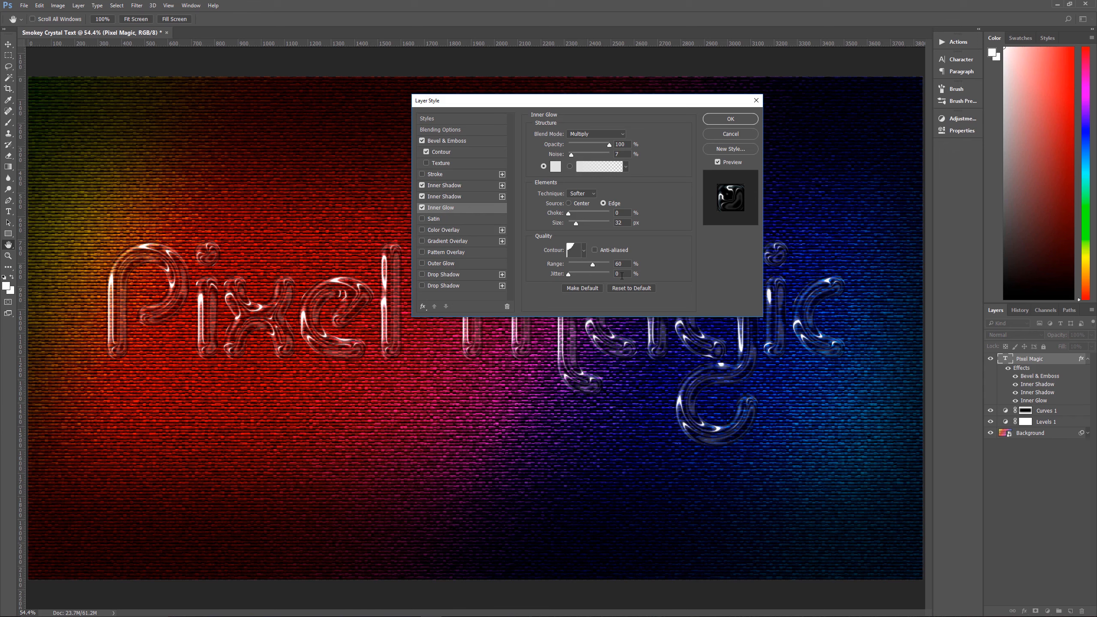
- Apply the layer style to the Pixel Magic text layer, collapse its effects list and convert the layer to a Smart Object
click(719, 117)
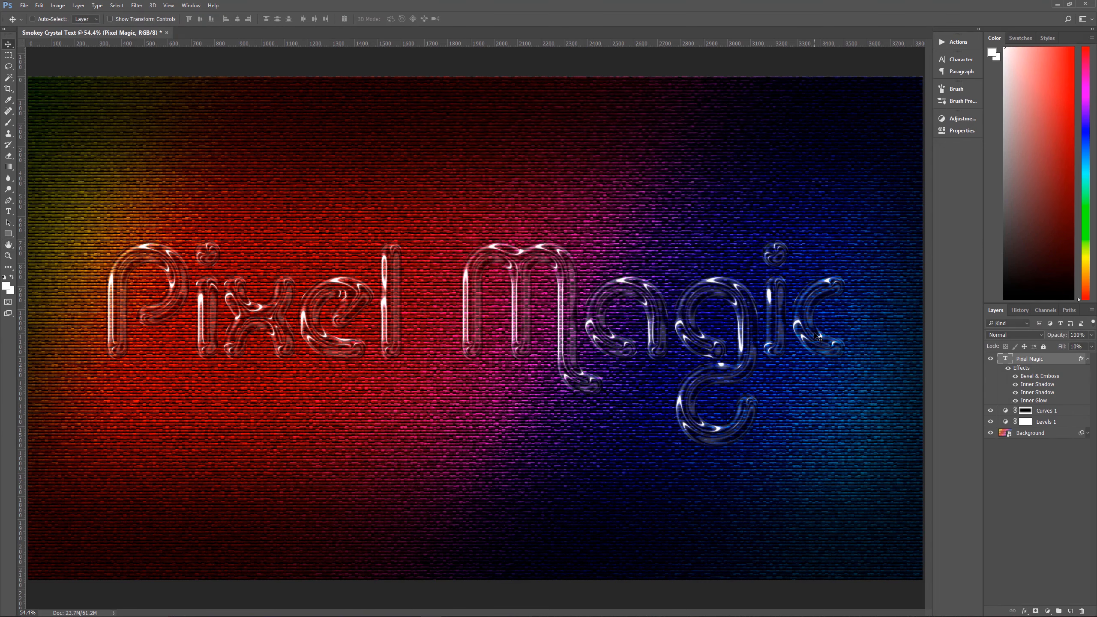
click(1085, 359)
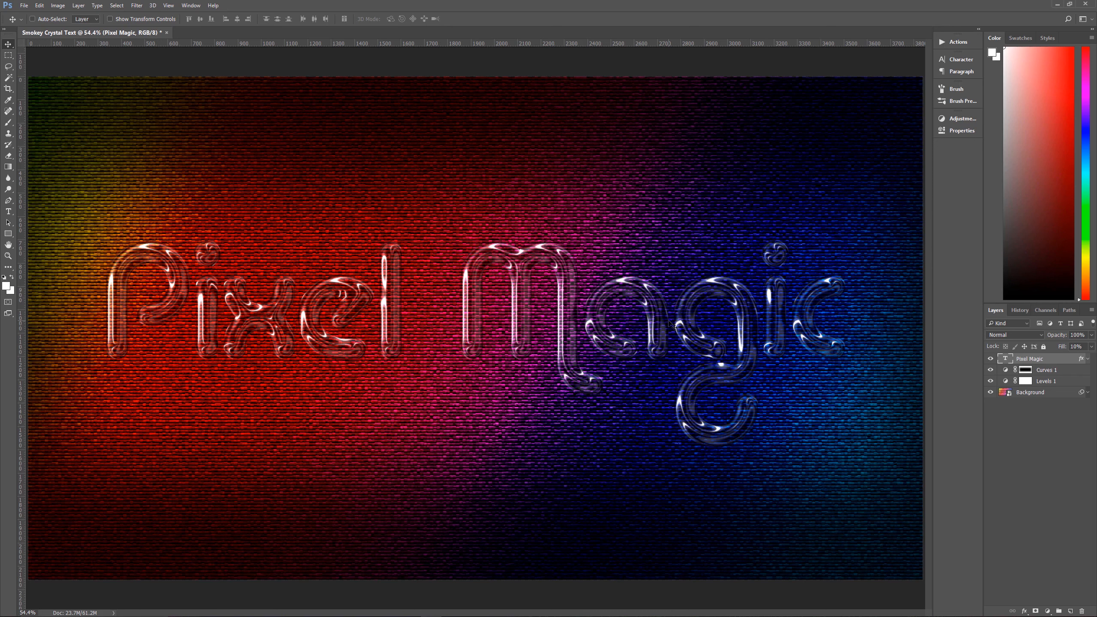
right_click(1045, 359)
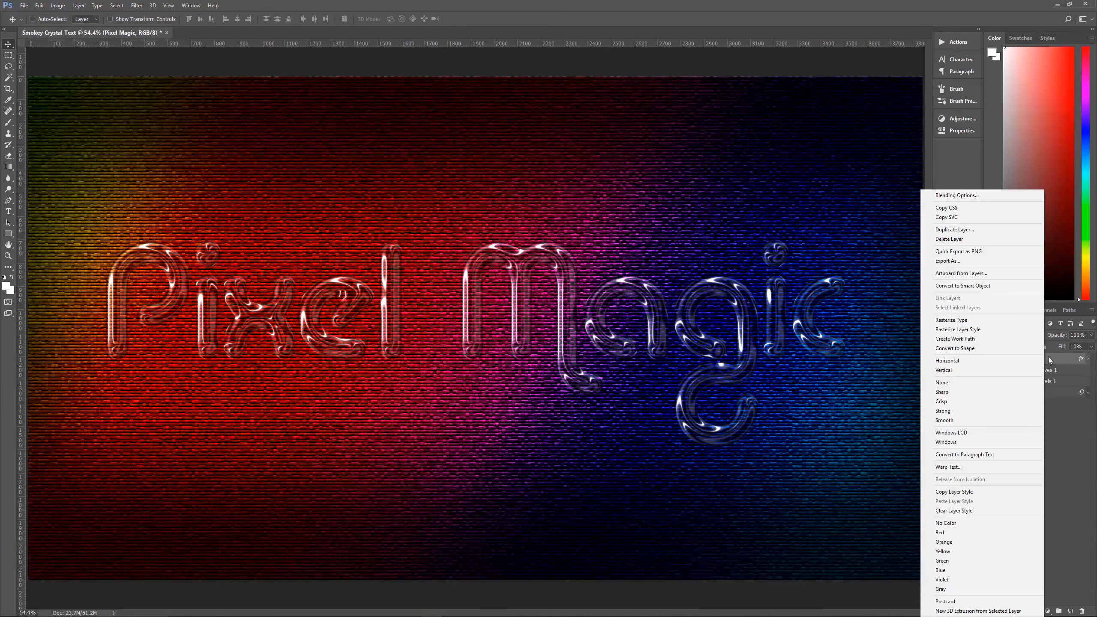
click(942, 286)
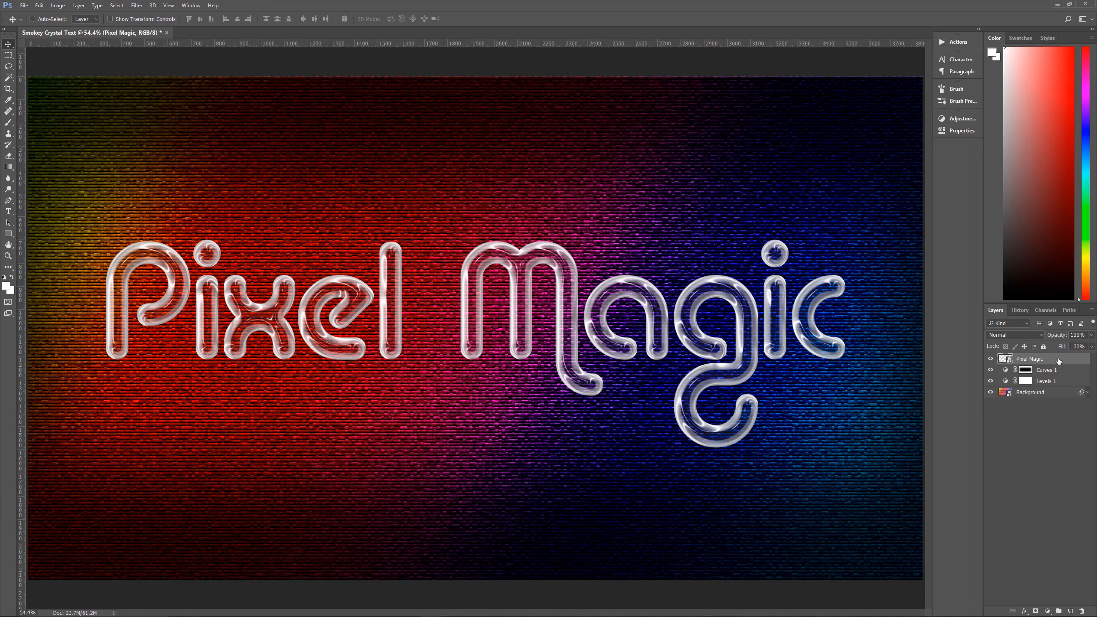
- In the Filter Gallery, remove the Patchwork effect and replace Texturizer with Glowing Edges at edge width 14, brightness 6 and smoothness 8
click(136, 5)
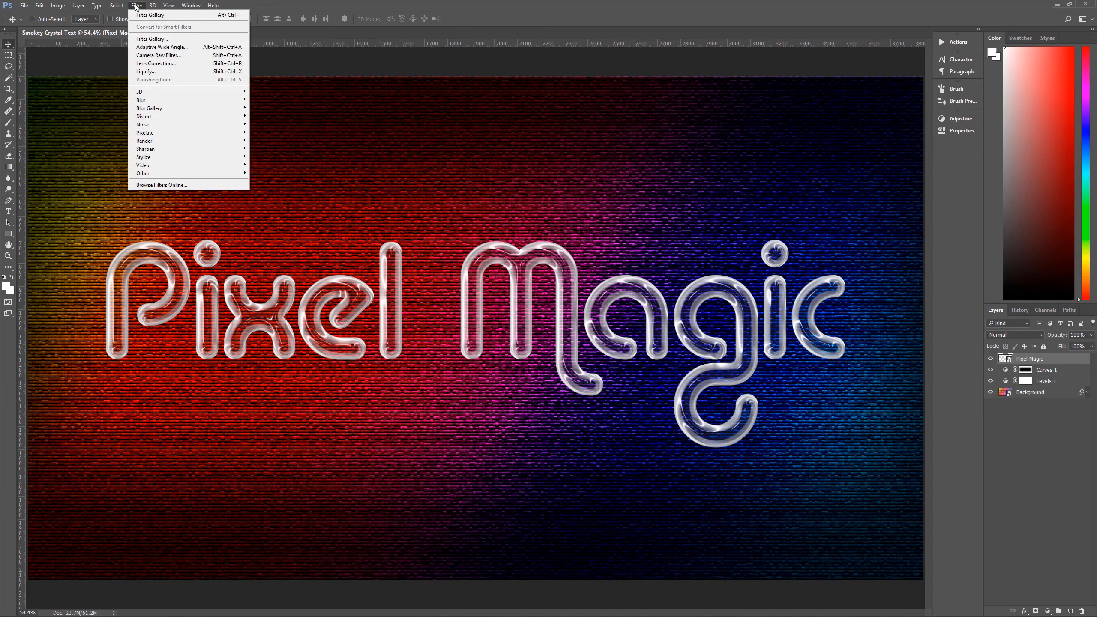
click(152, 39)
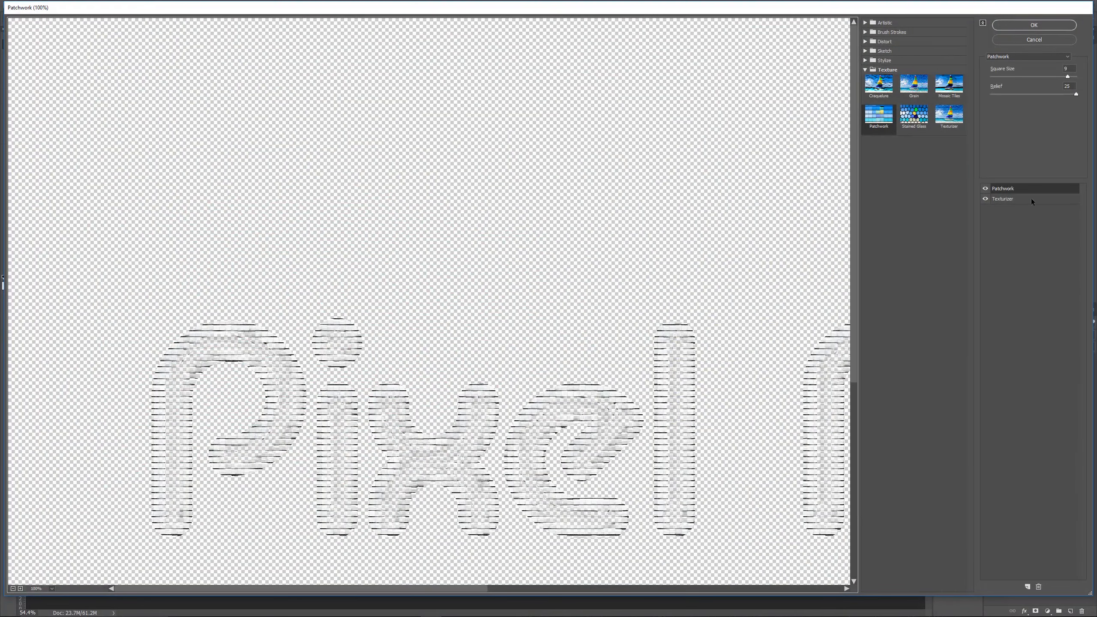
click(1040, 586)
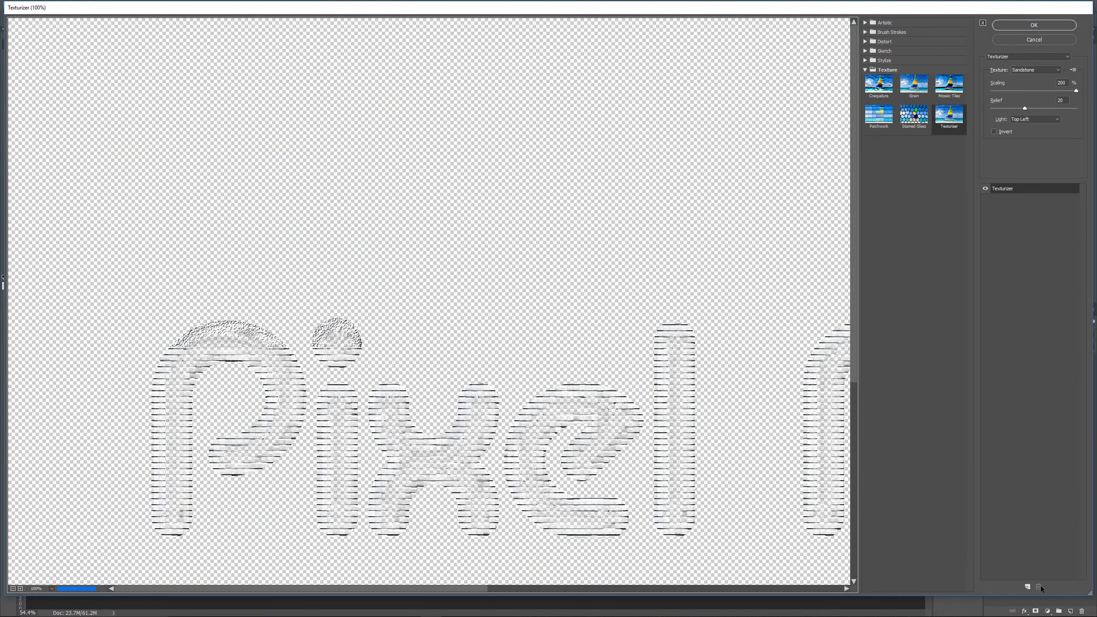
click(865, 69)
click(865, 60)
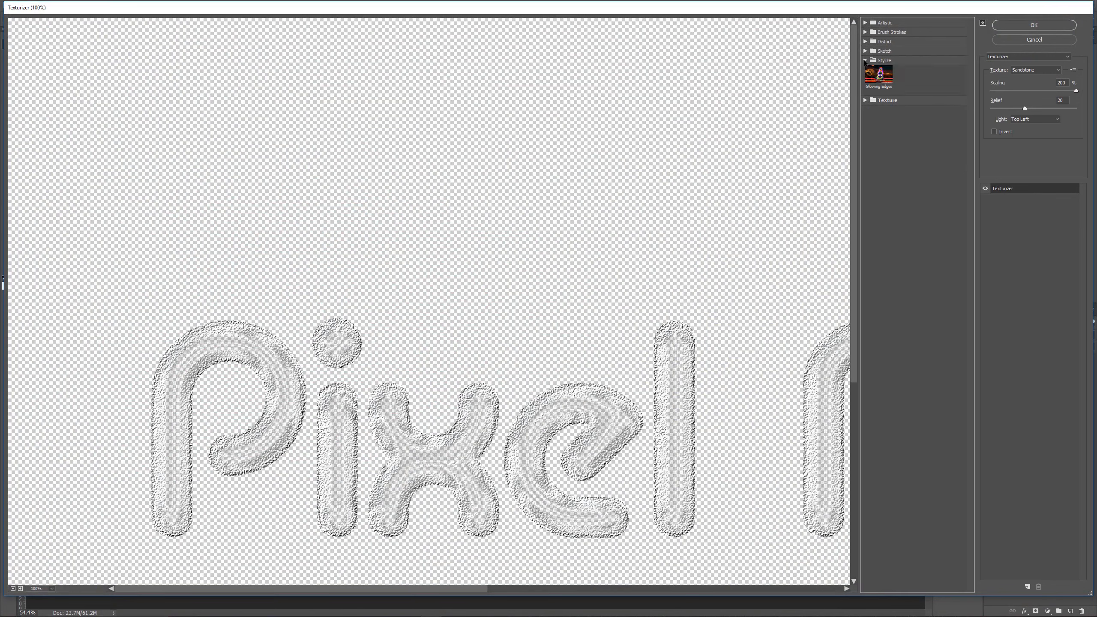
click(881, 80)
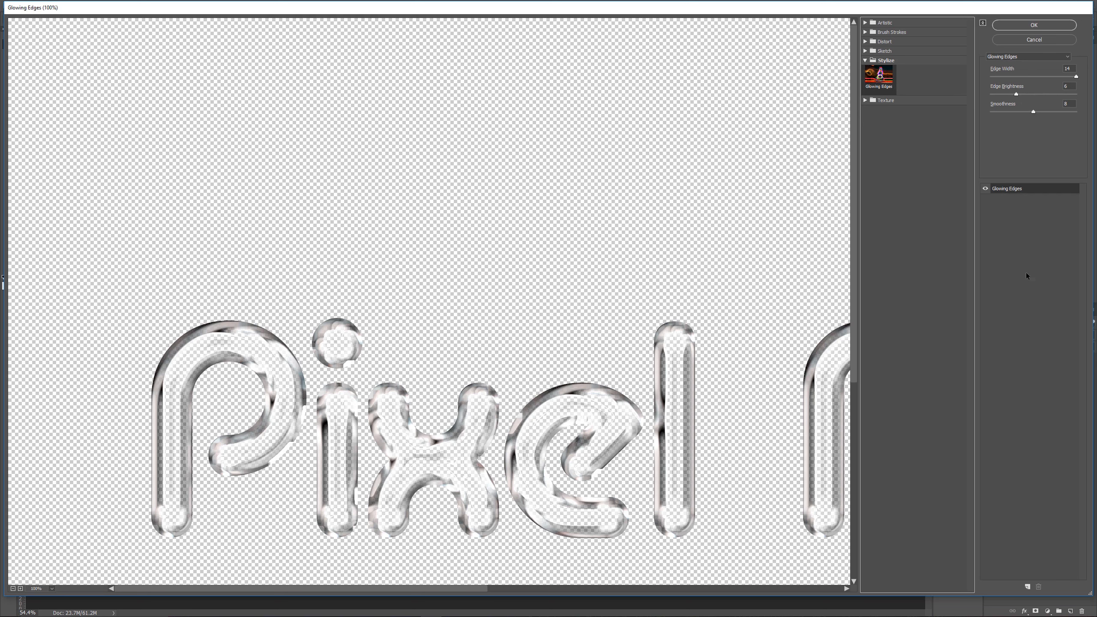
- Add a Plastic Wrap effect above Glowing Edges with highlight strength 20, detail 15 and smoothness 14, and apply the filters
click(1028, 586)
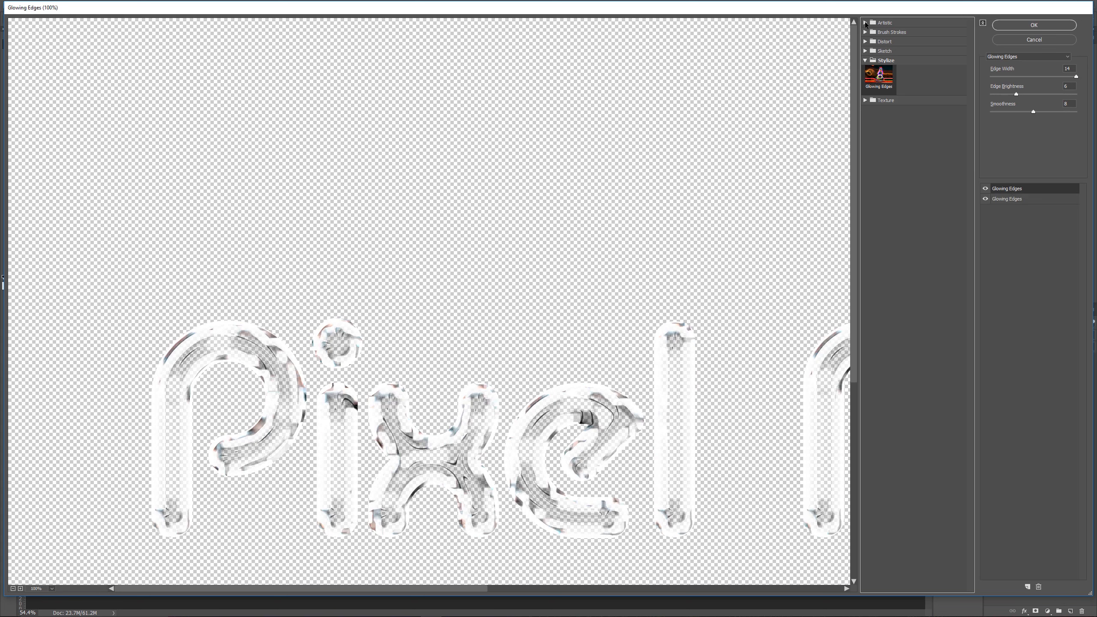
click(886, 24)
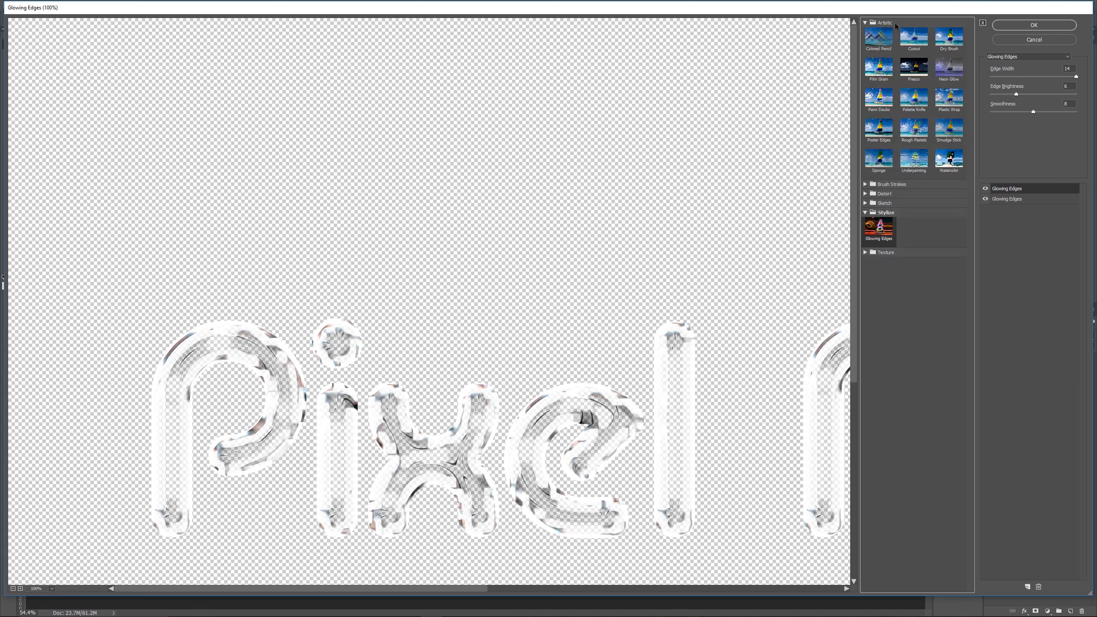
click(950, 103)
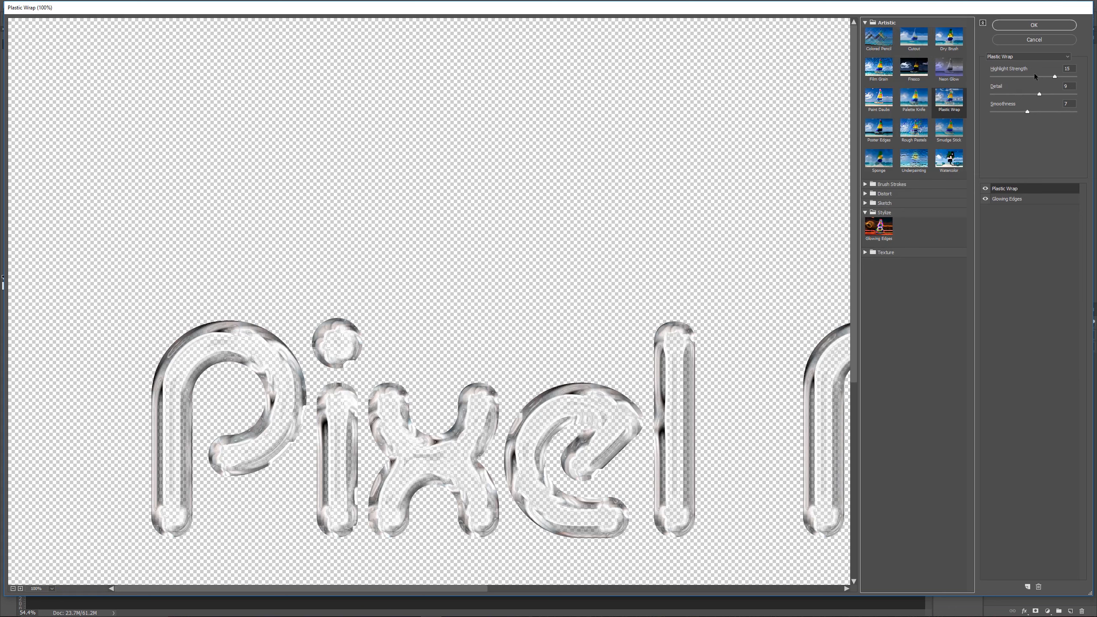
click(1047, 72)
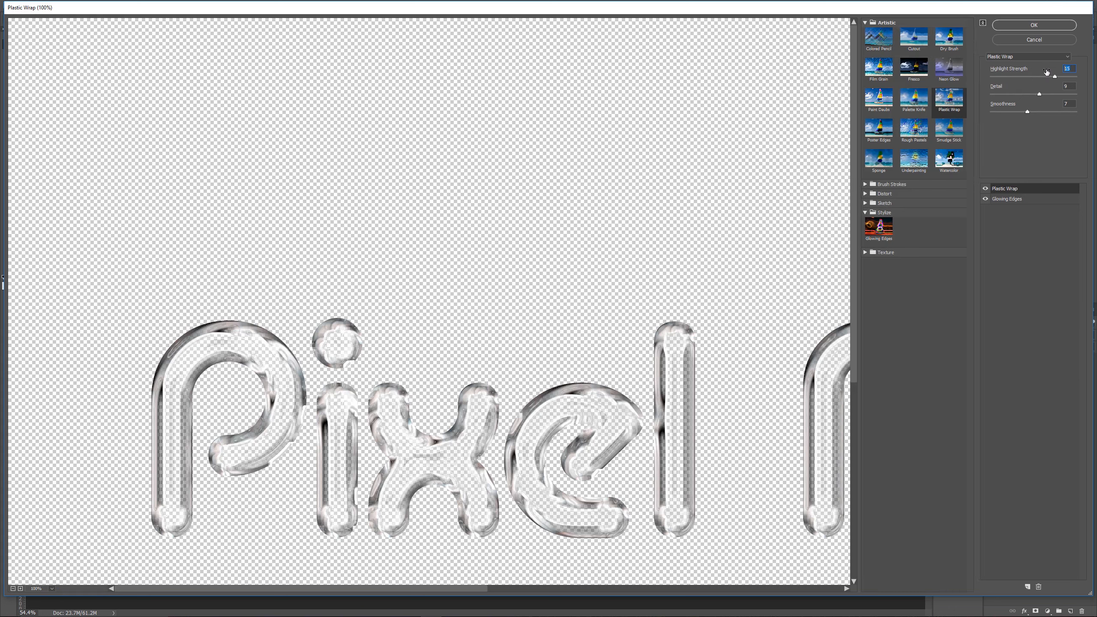
text(20)
click(1042, 92)
text(15)
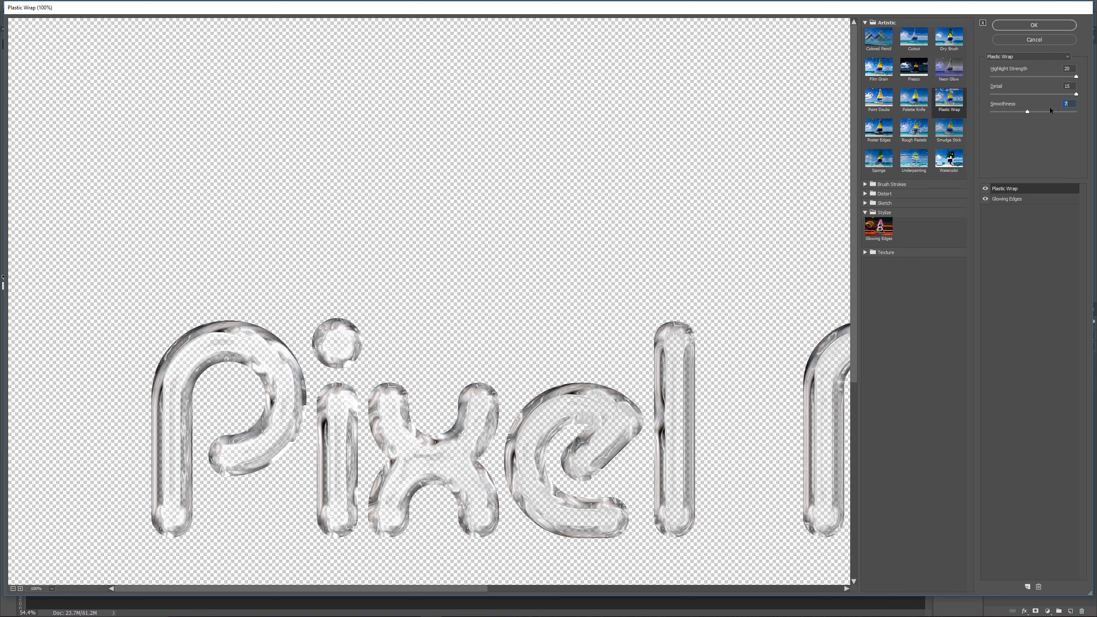
text(14)
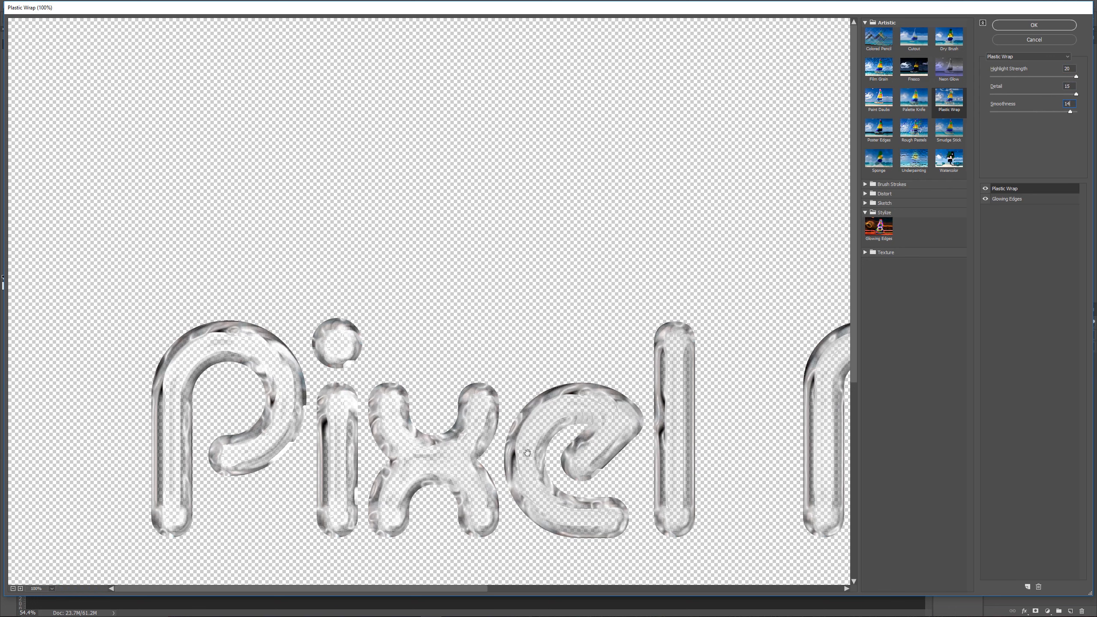
click(1023, 26)
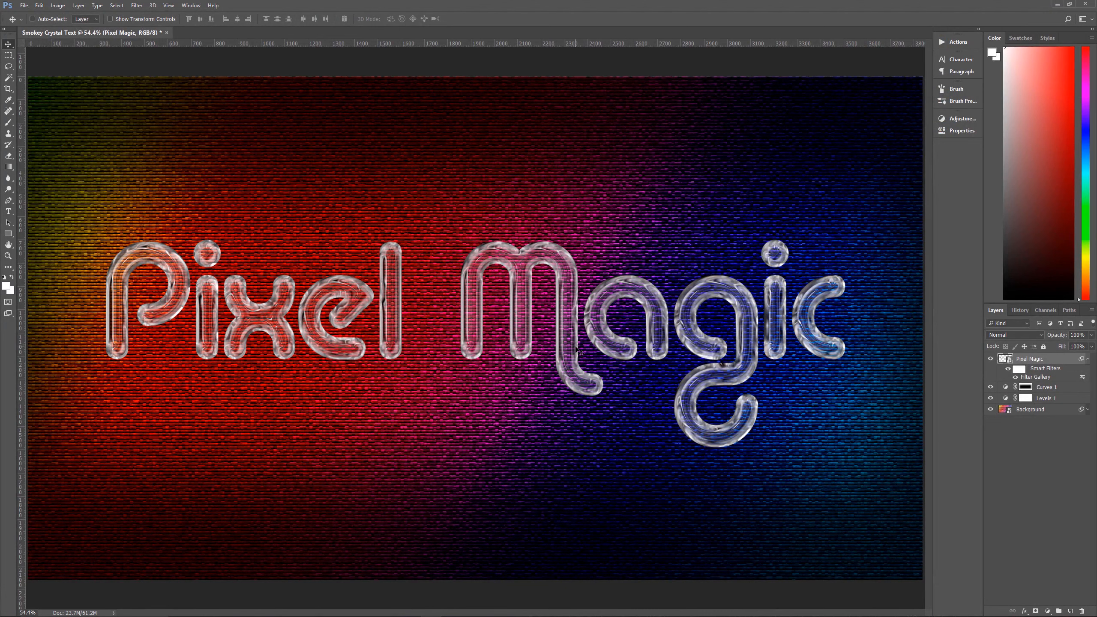
- Collapse the Pixel Magic layer's smart filters and rename the layer as Text
click(1087, 359)
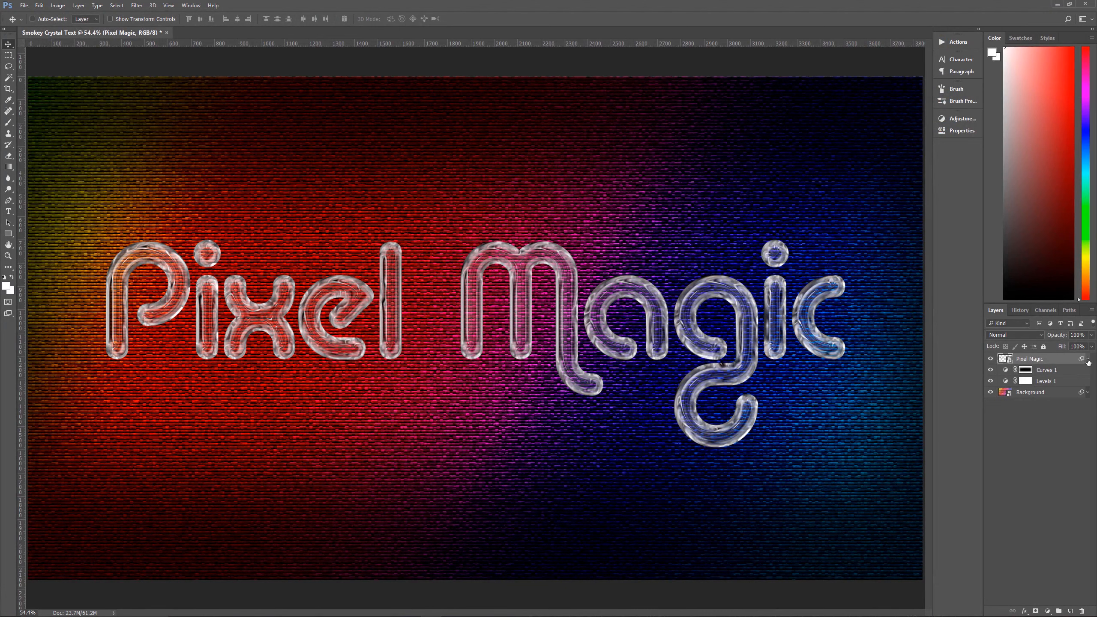
double_click(1034, 360)
text(Text)
key(Return)
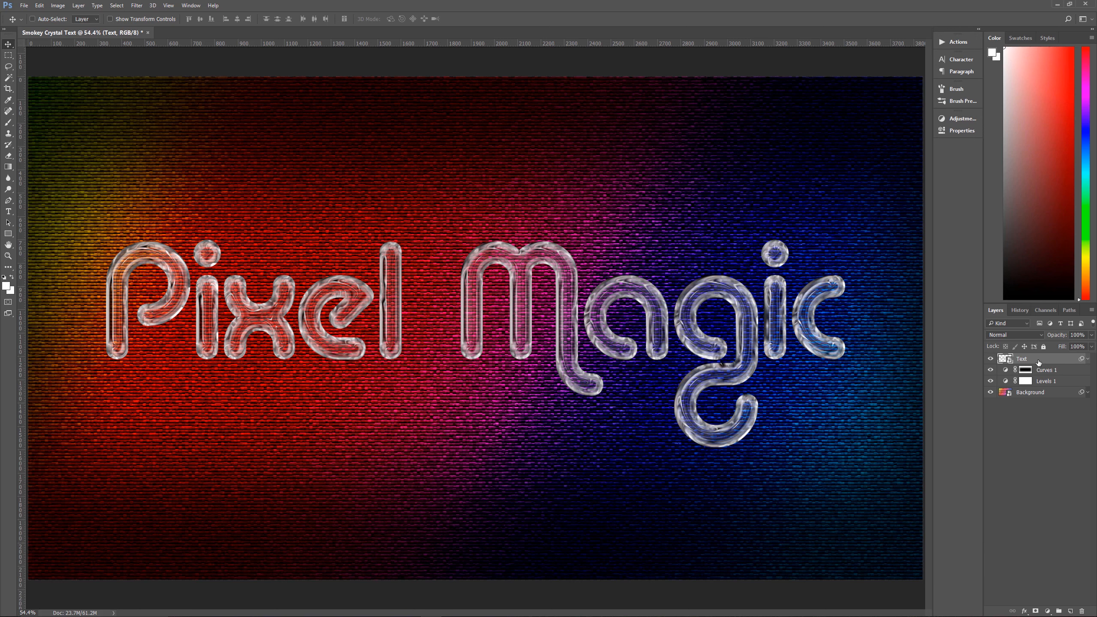
- Add an Outer Glow to the Text layer in Color Dodge, 20% opacity, colour #ececec, Softer technique, size 25 px, range 50% and jitter 5%
click(1025, 612)
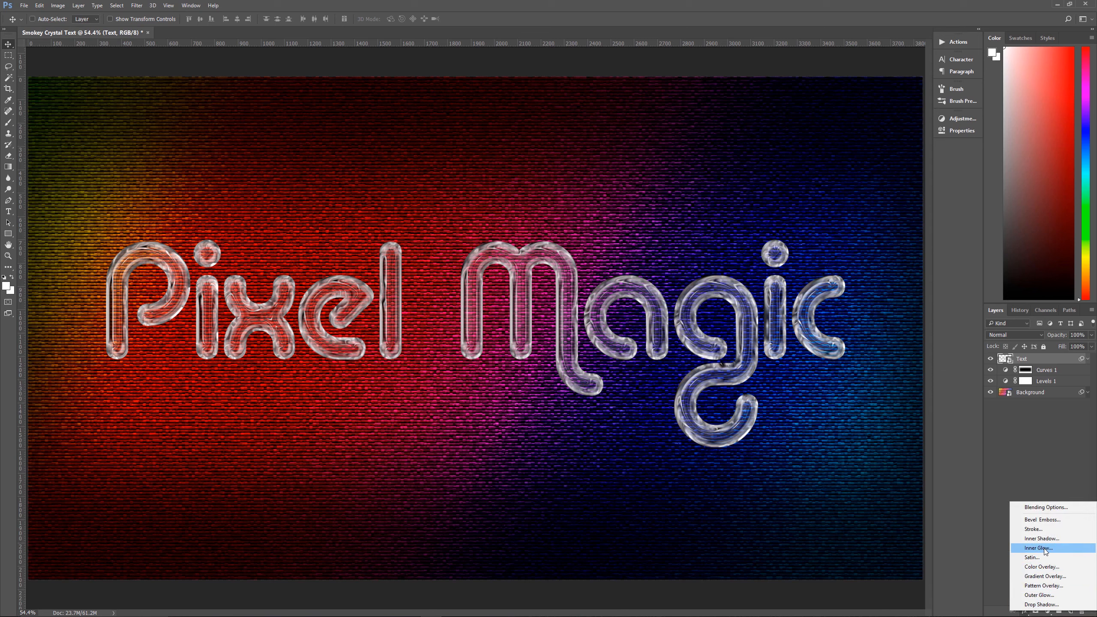
click(1041, 595)
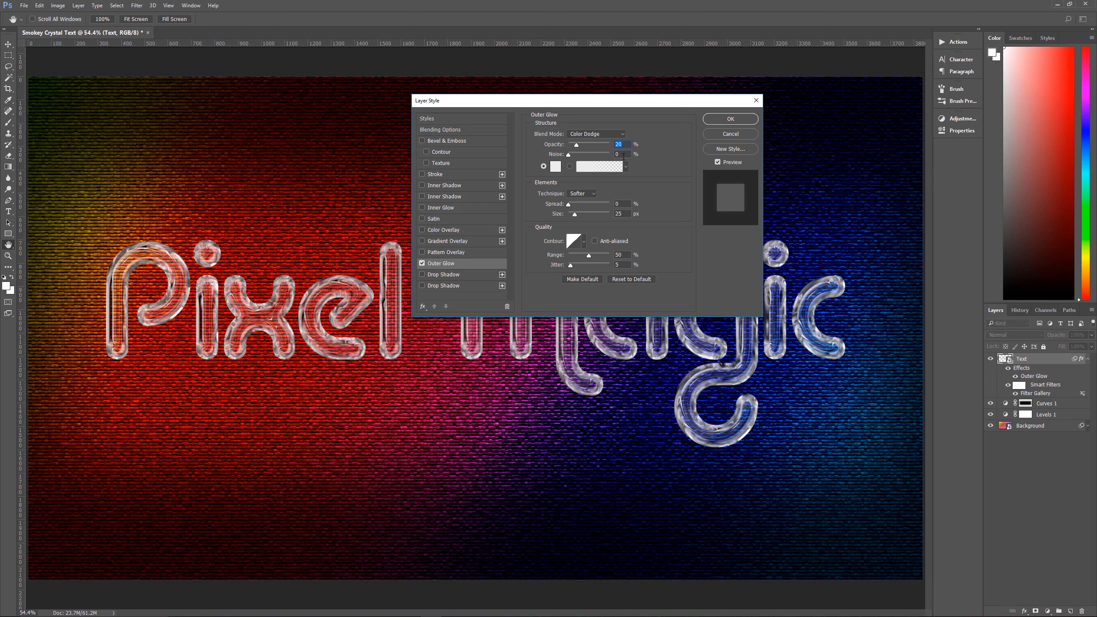
click(558, 167)
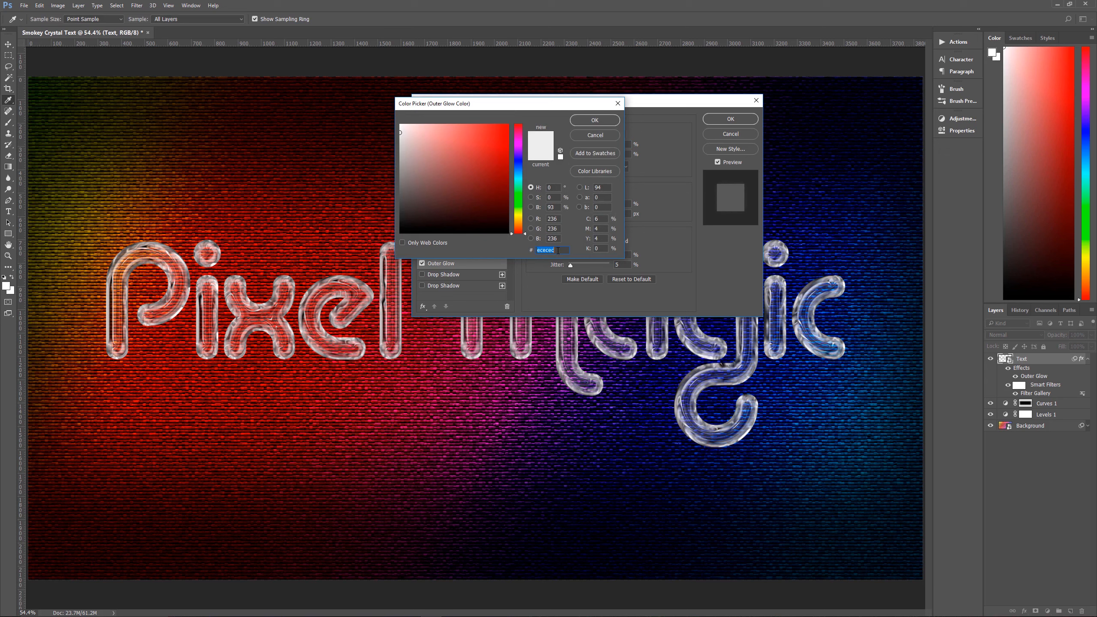
click(595, 120)
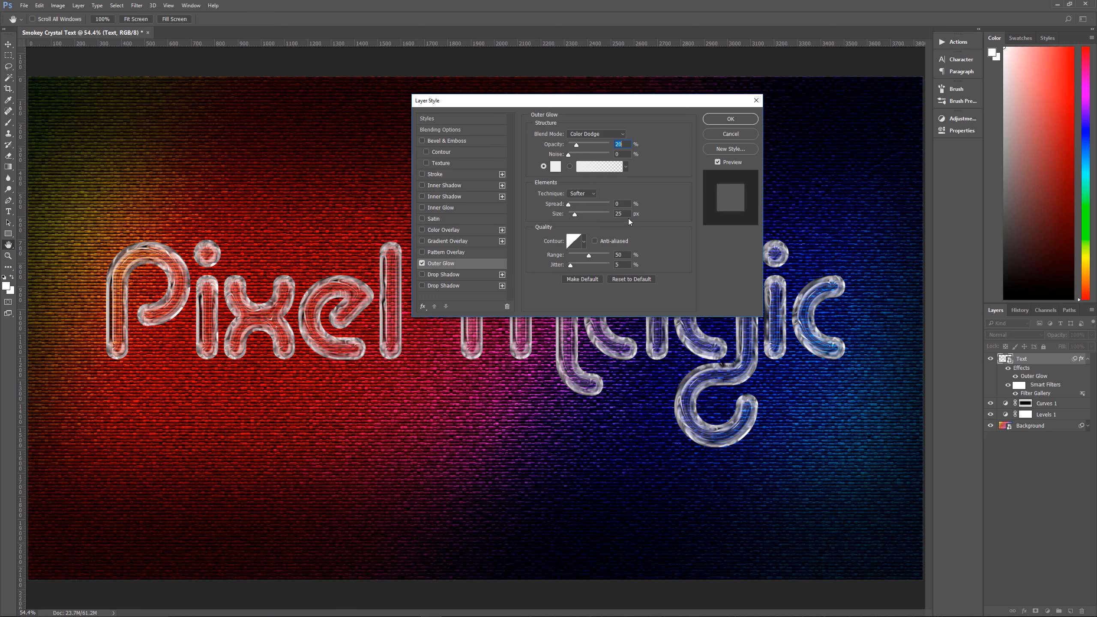
- Add a black Drop Shadow in Multiply, 75% opacity, angle 135°, distance 16 px, size 10 px, with an anti-aliased rounded contour
click(454, 276)
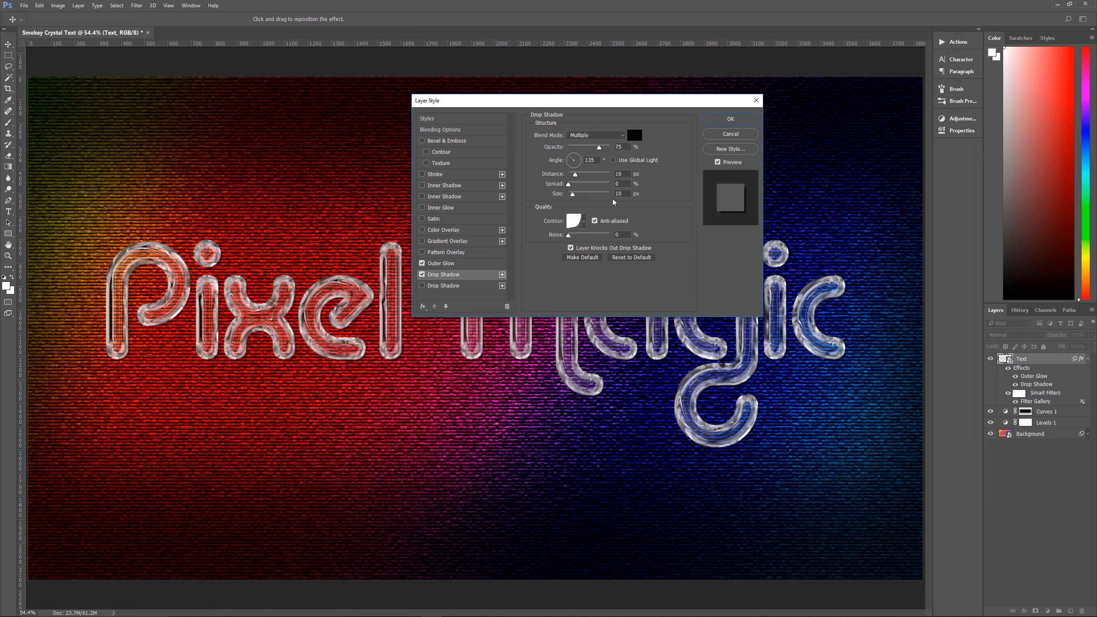
click(584, 222)
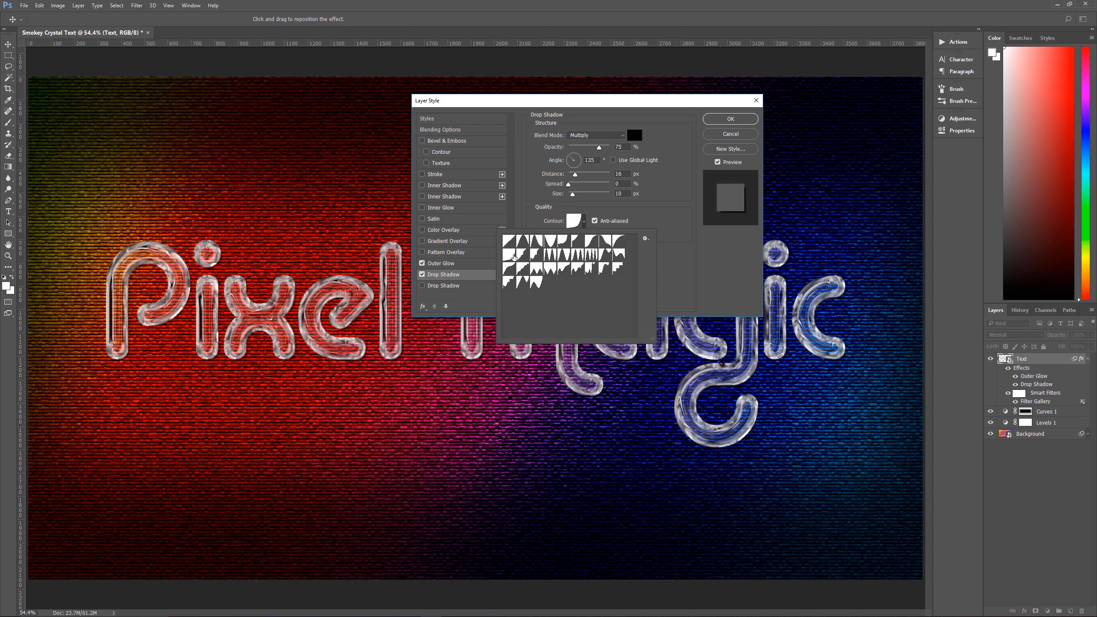
click(668, 214)
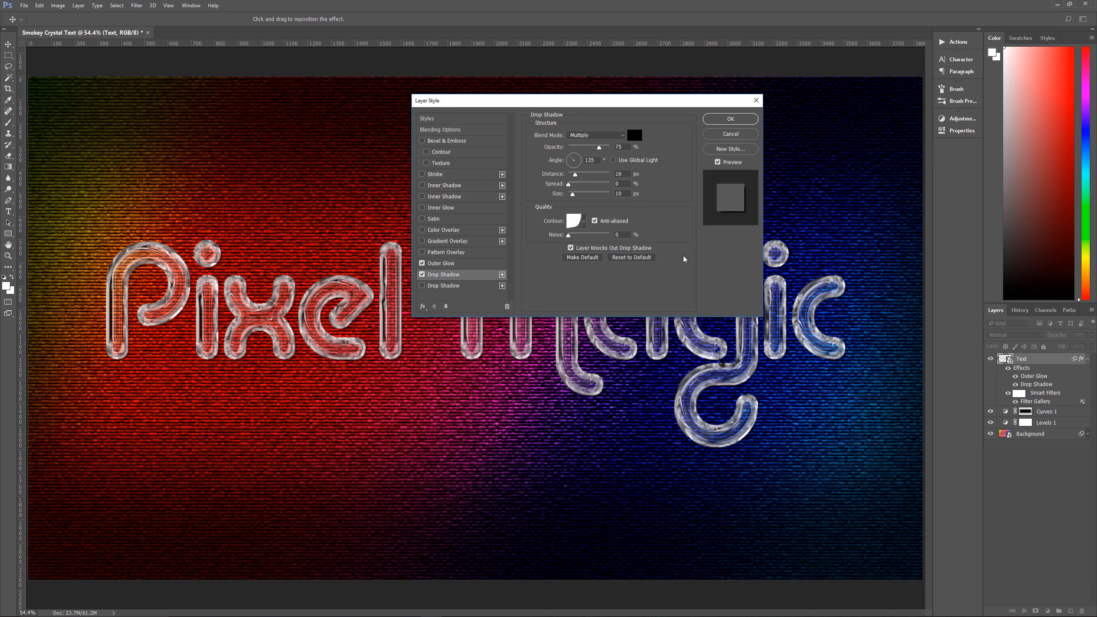
- Add a second black Drop Shadow in Multiply, 50% opacity, angle 135°, distance 5 px, size 25 px and zigzag contour, and apply the style
click(473, 287)
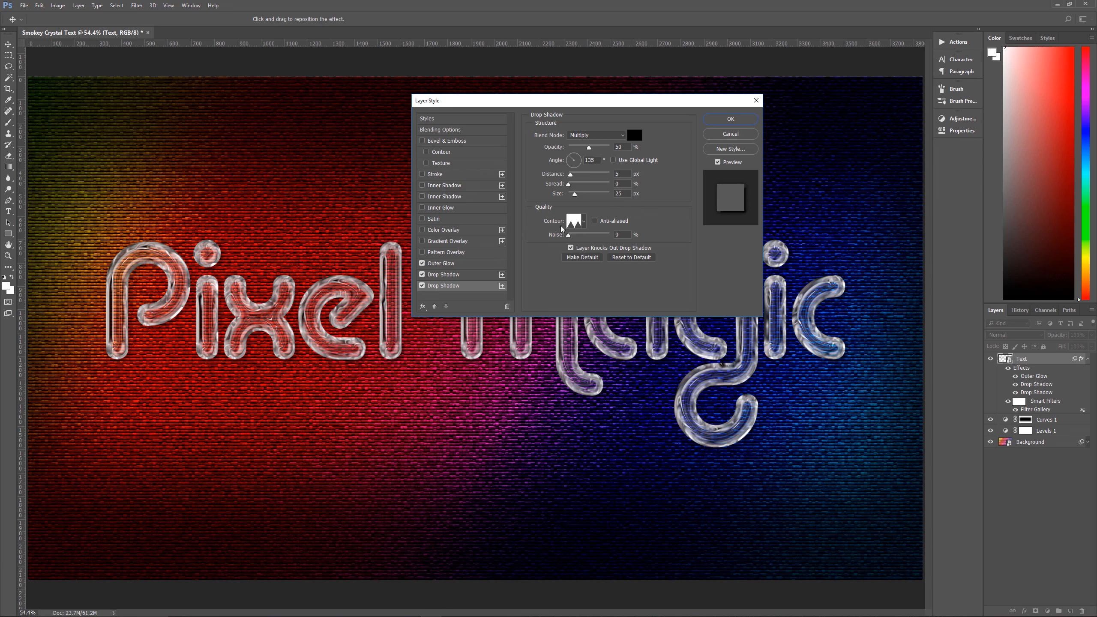
click(584, 221)
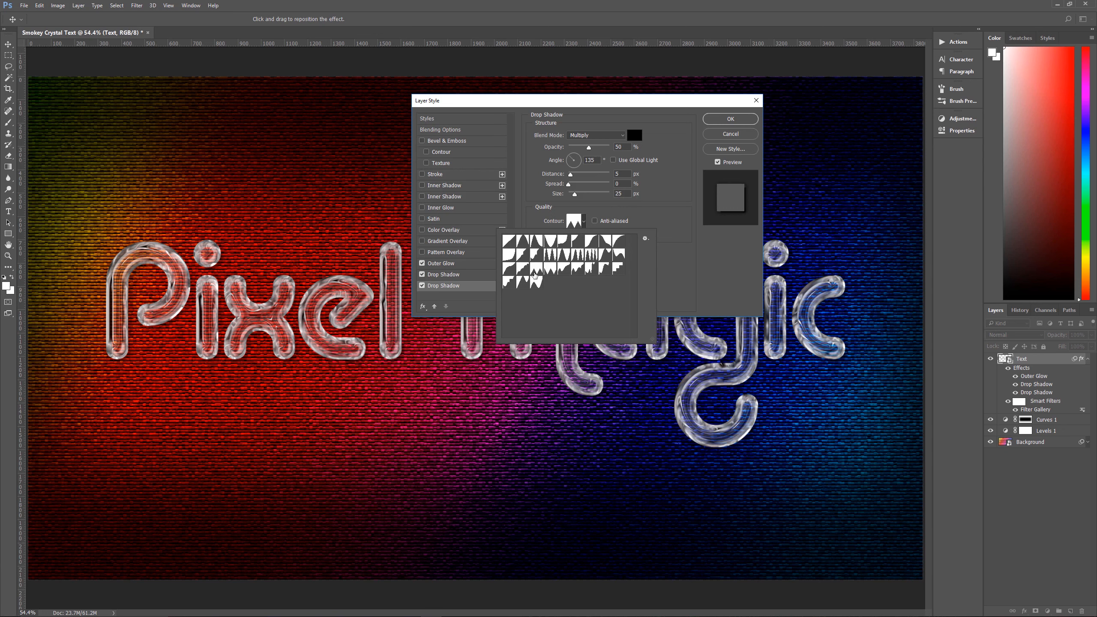
click(664, 215)
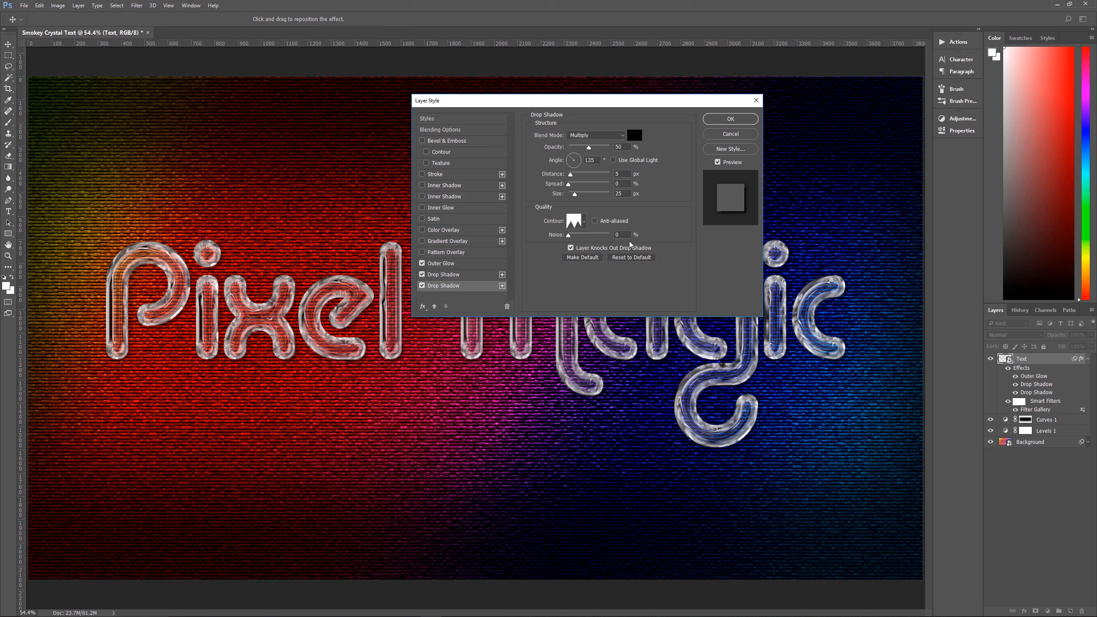
click(722, 120)
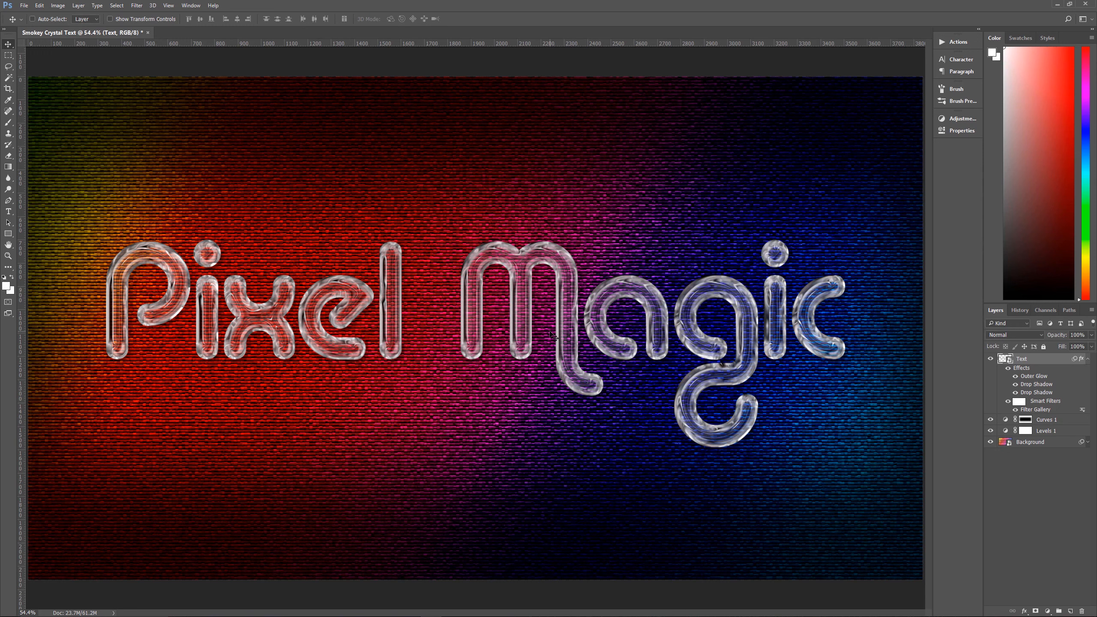
click(1087, 364)
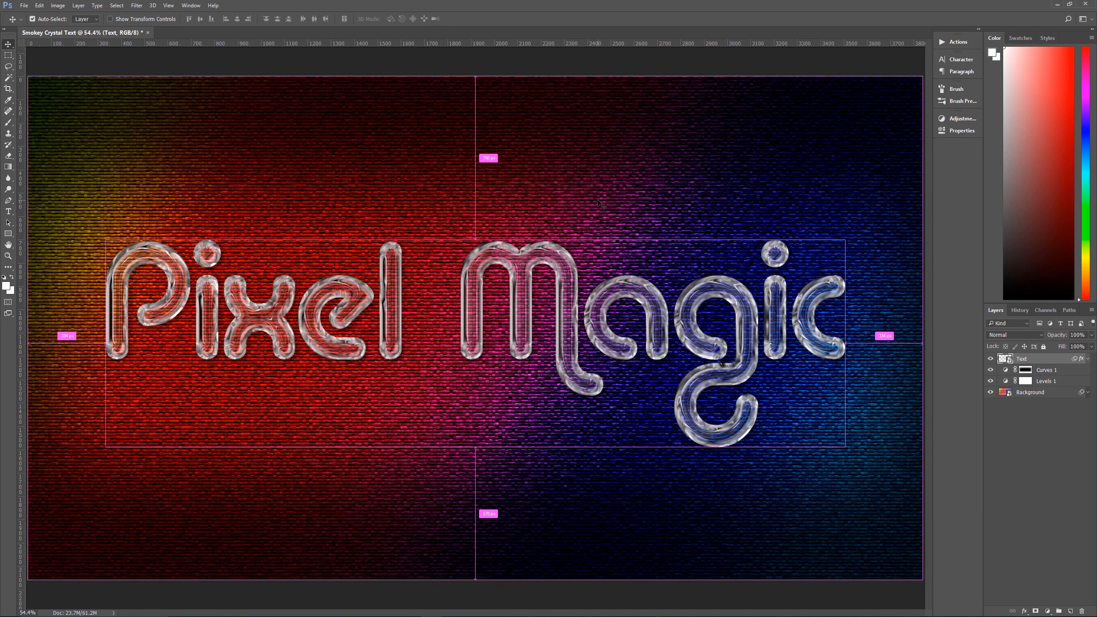
- Inspect the crystal lettering at 100% zoom, moving across to the word Magic
key(ctrl+1)
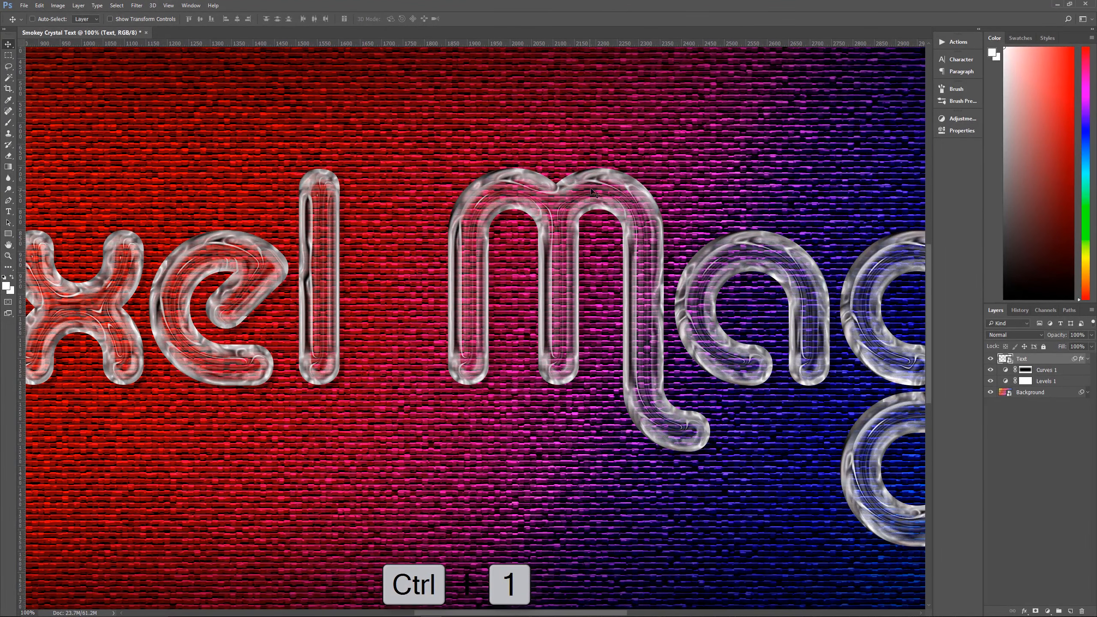
drag(821, 299, 565, 315)
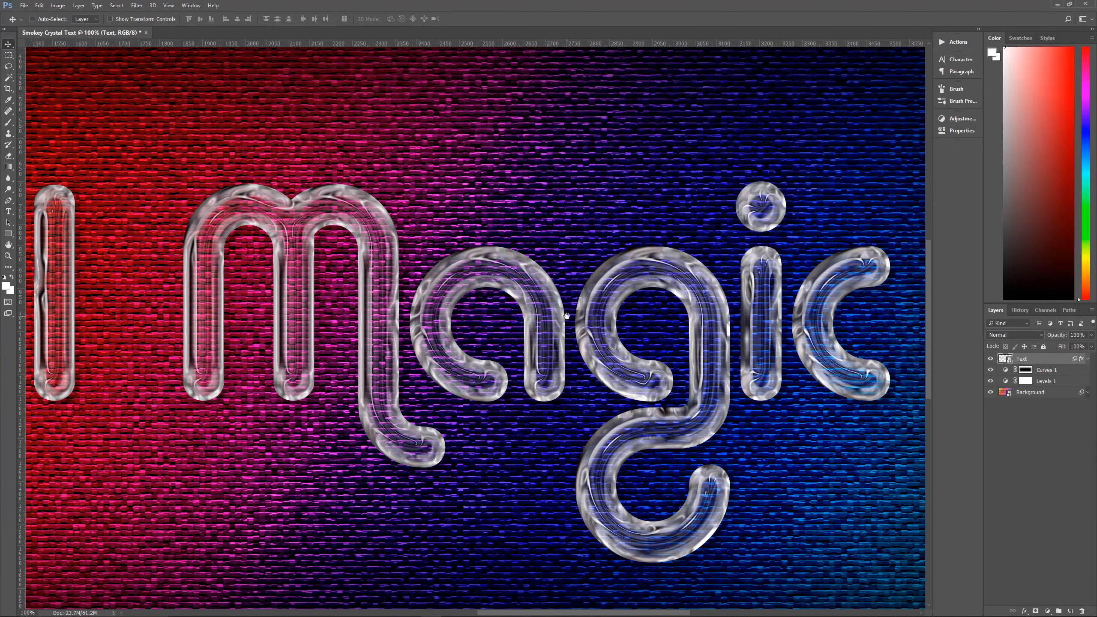